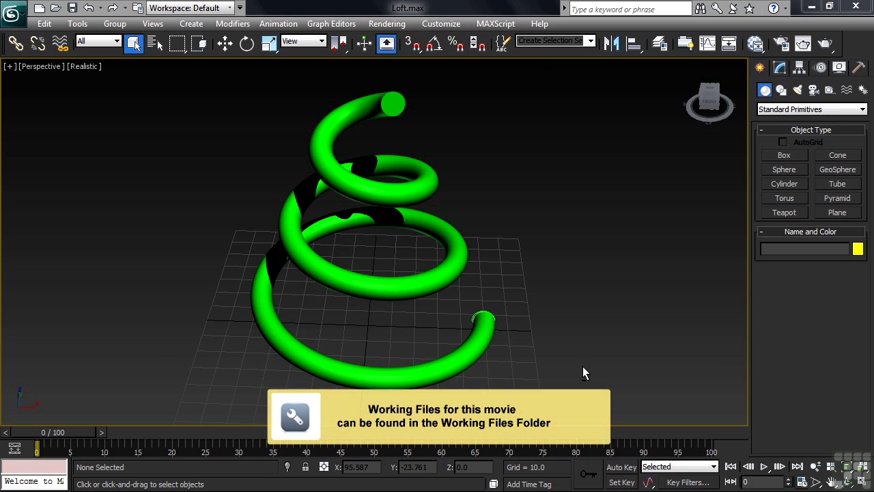
Select the finished loft spiral and delete it from the scene.
middle_click_drag(399, 318, 386, 301, "alt")
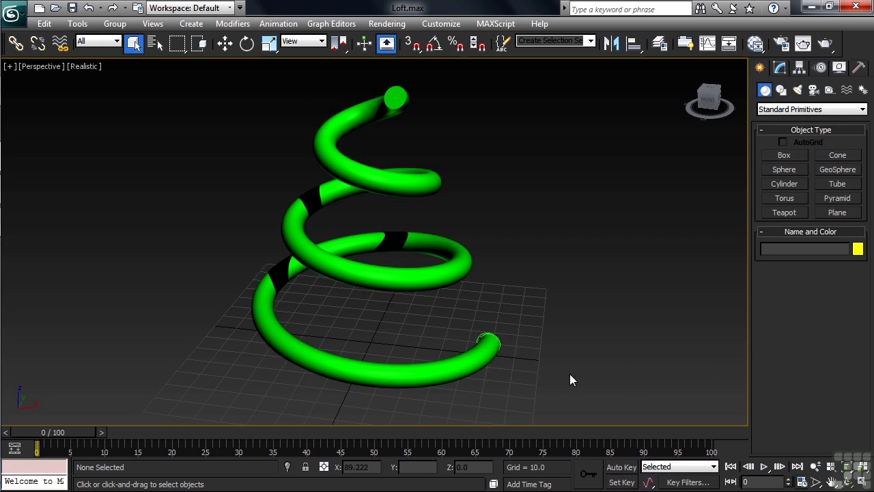
left_click(478, 365)
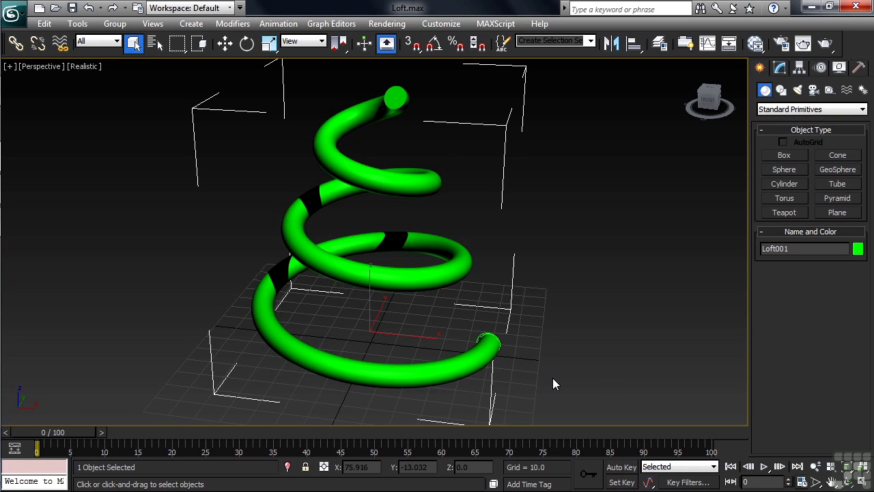
key("Delete")
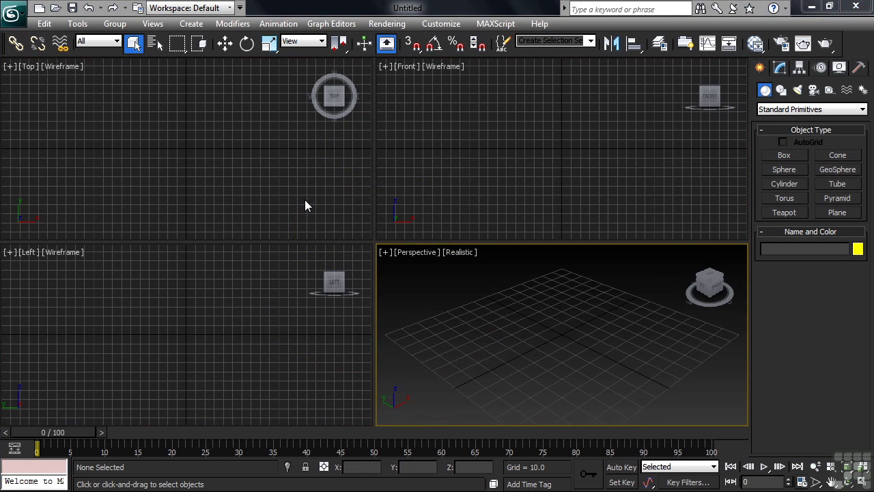
Draw a helix spline in the Top viewport.
left_click(781, 90)
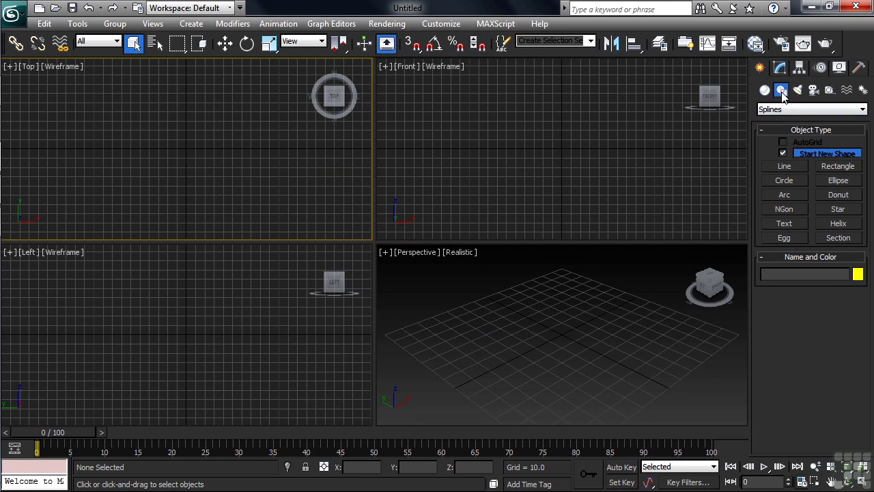
left_click(843, 225)
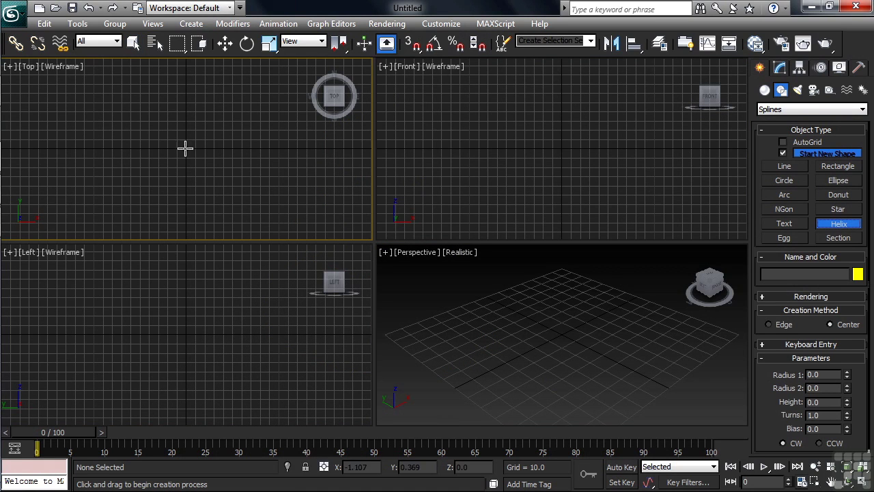
left_click_drag(185, 148, 215, 137)
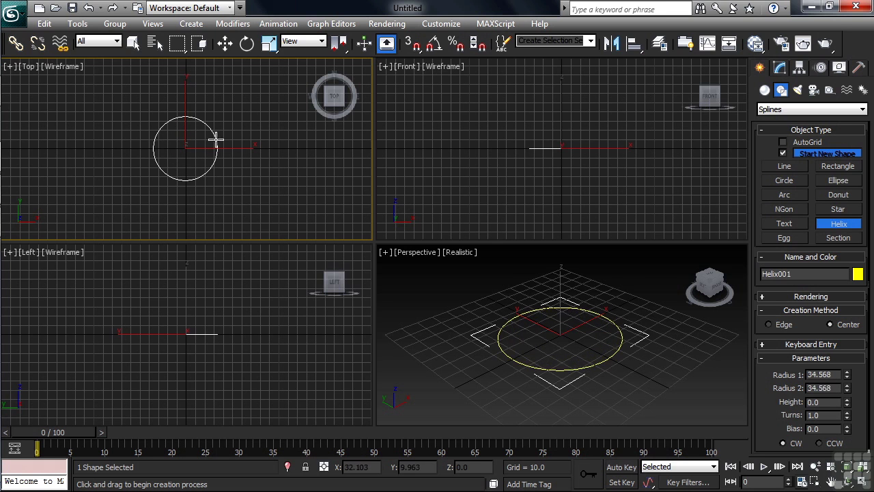
left_click(211, 90)
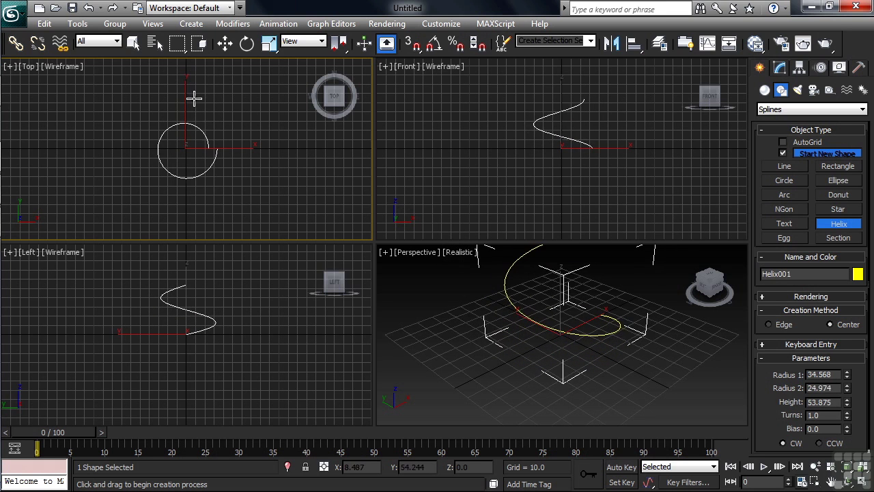
Set the helix to Radius 1 50, Radius 2 10, Height 100 and 3 turns.
left_click(781, 74)
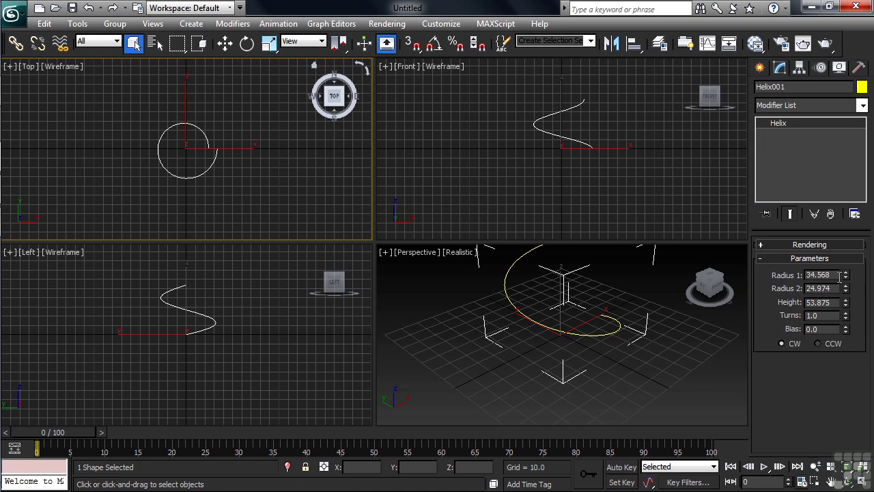
left_click_drag(833, 274, 800, 274)
type("50")
key("Tab")
type("10")
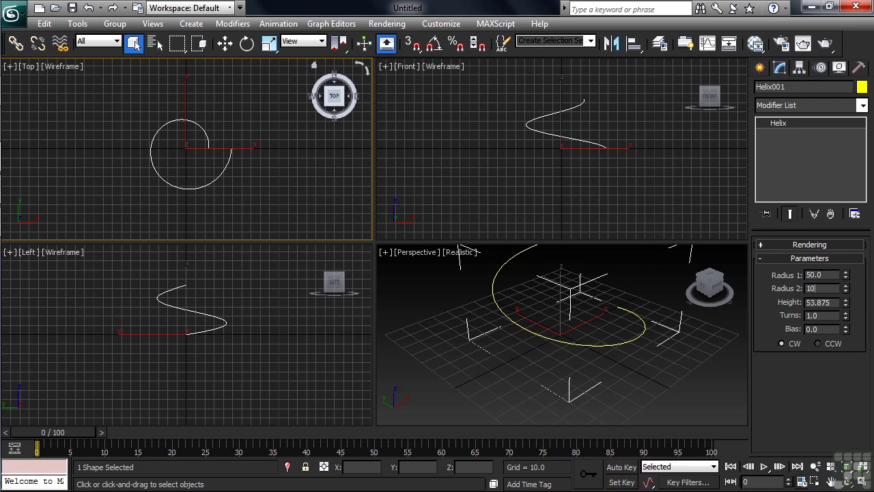
key("Tab")
type("100")
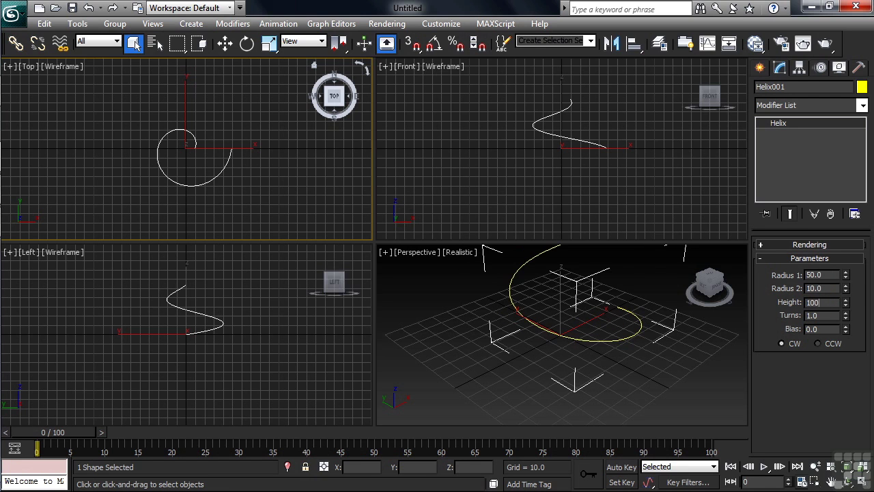
key("Tab")
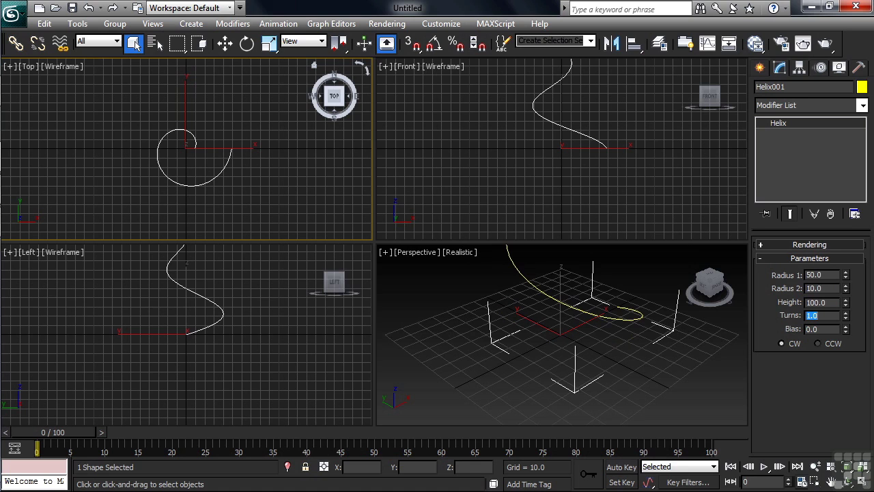
type("3")
key("Return")
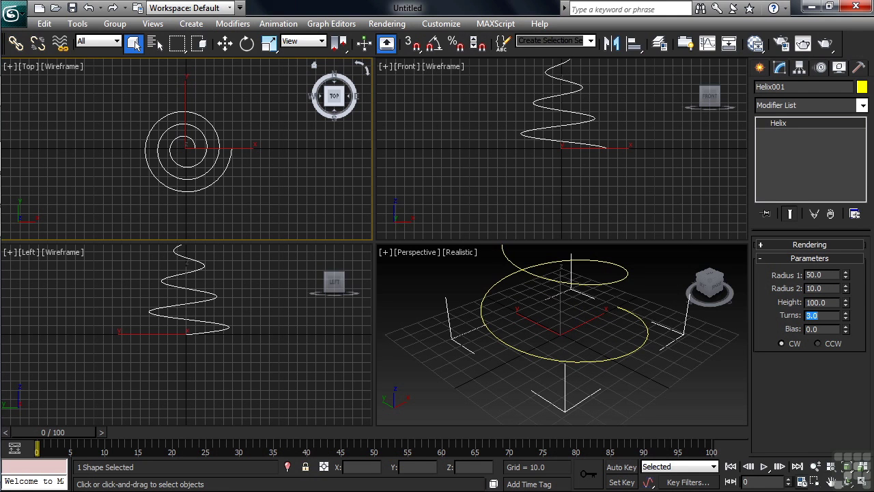
Zoom Extents All to frame the whole helix in every viewport.
right_click(706, 375)
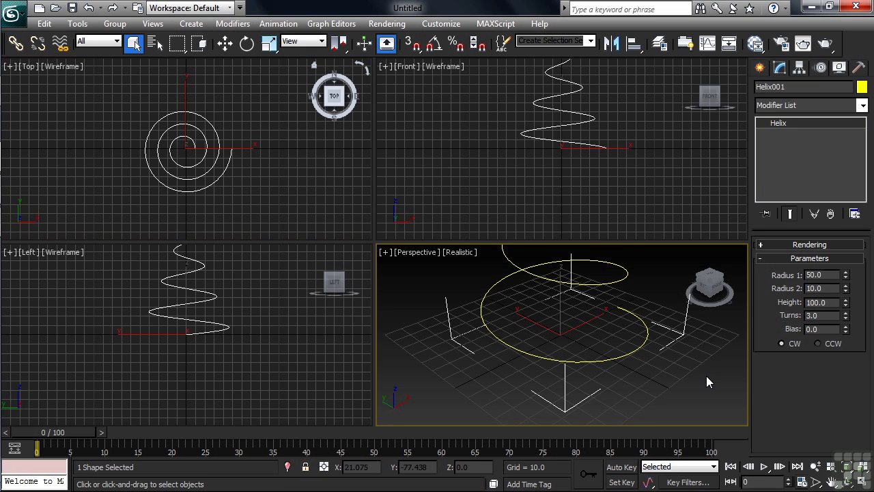
key("ctrl+shift+z")
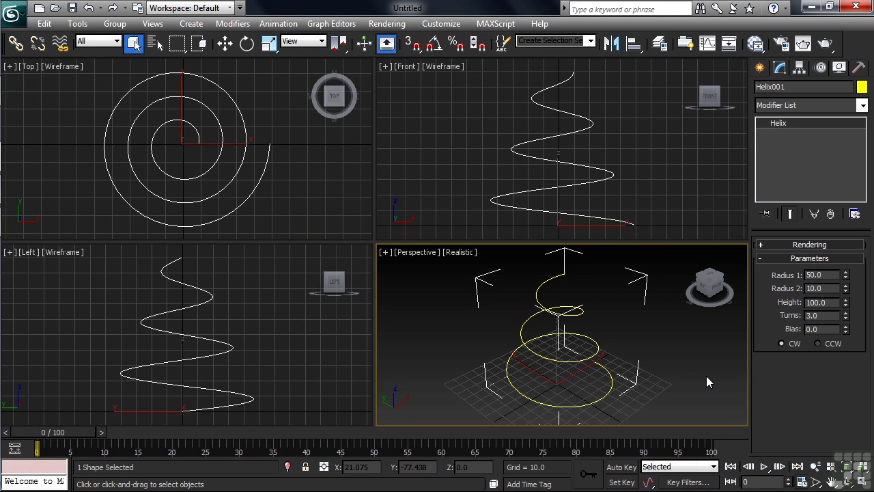
right_click(712, 212)
Draw a circle at the helix's lower end with radius 10.
left_click(759, 67)
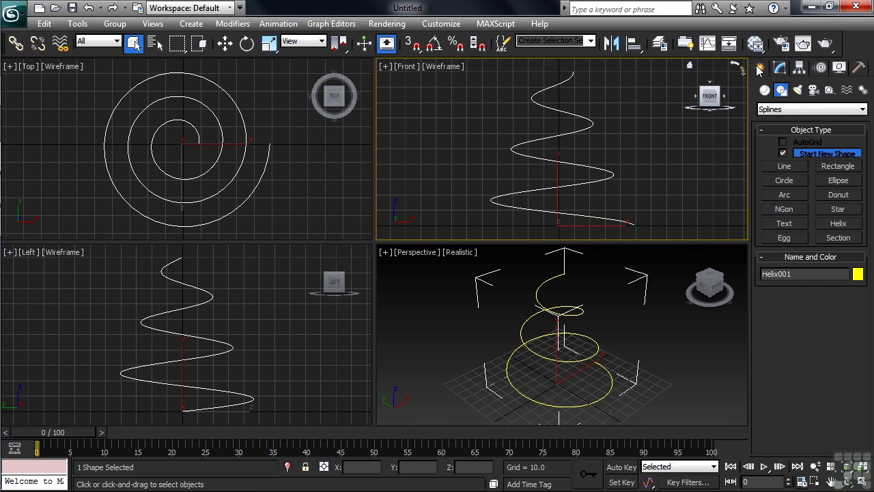
left_click(785, 181)
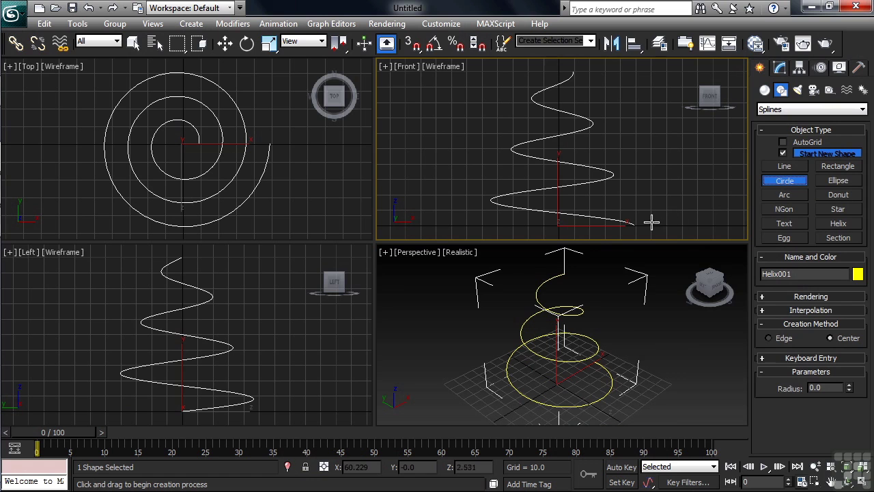
left_click_drag(650, 220, 659, 210)
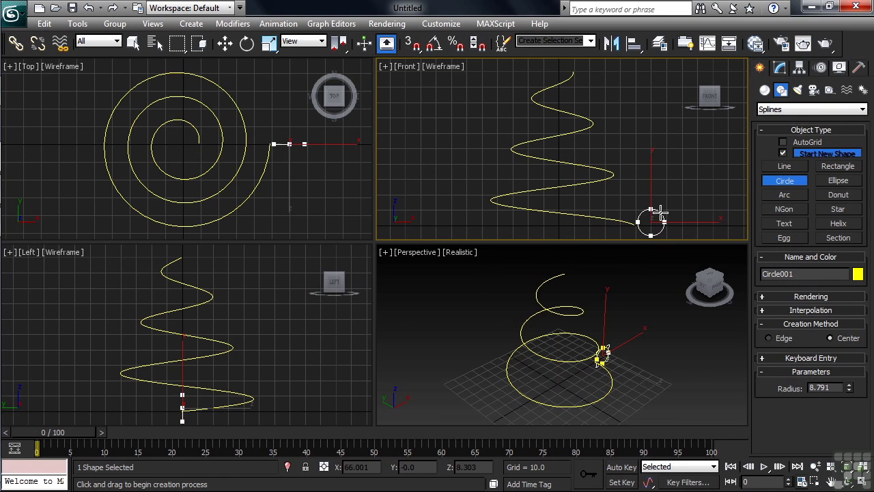
left_click(780, 69)
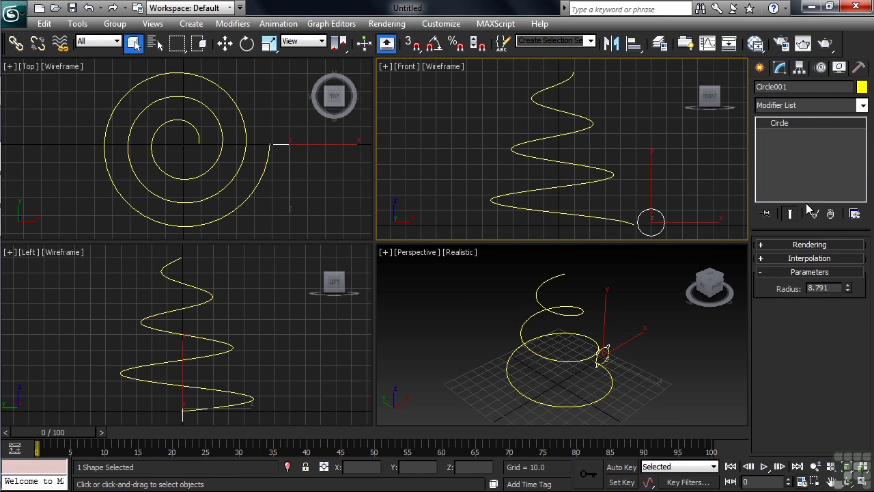
double_click(839, 287)
type("10")
key("Return")
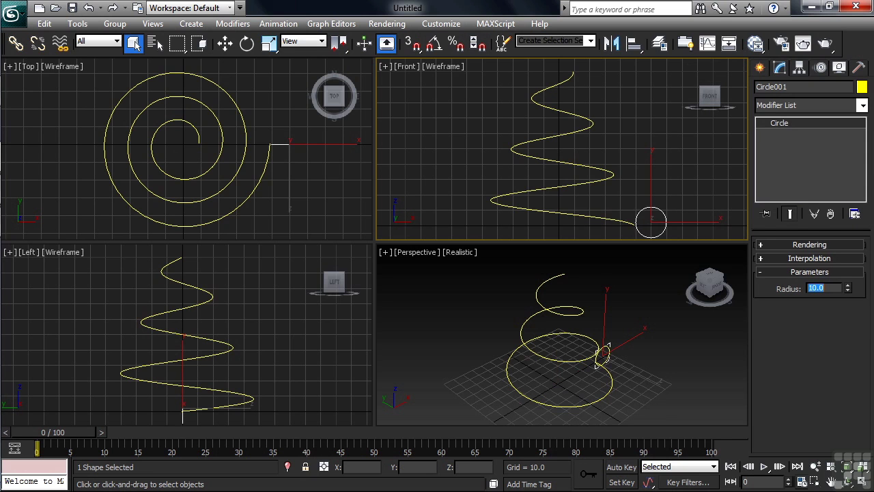
Colour the circle green and reselect the helix.
left_click(861, 86)
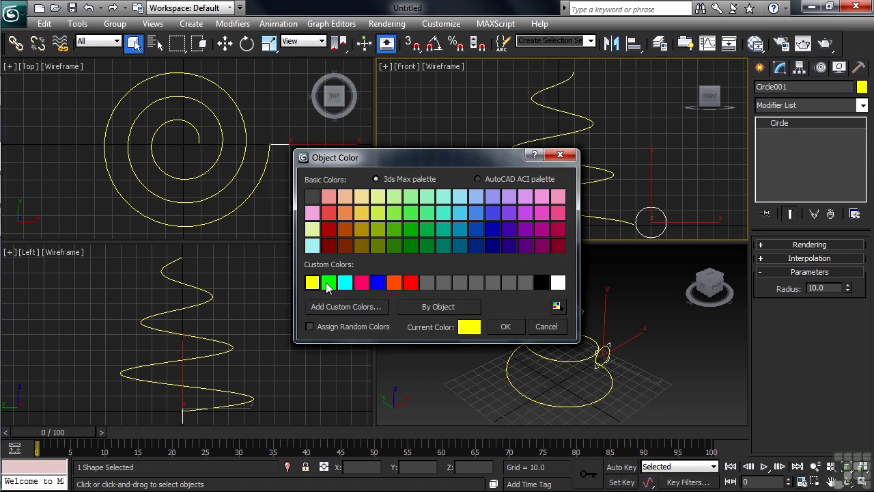
left_click(329, 282)
left_click(505, 327)
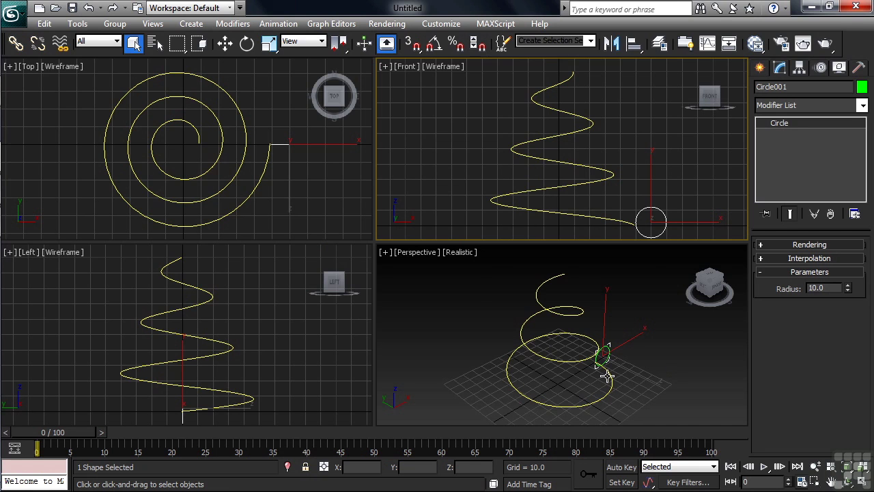
left_click(560, 362)
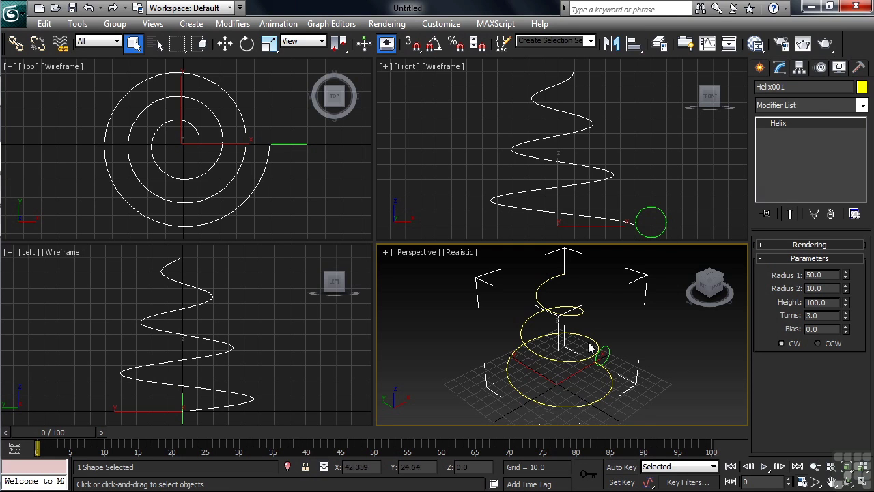
Start a Loft compound object on the selected helix and activate Get Shape.
left_click(759, 67)
left_click(764, 91)
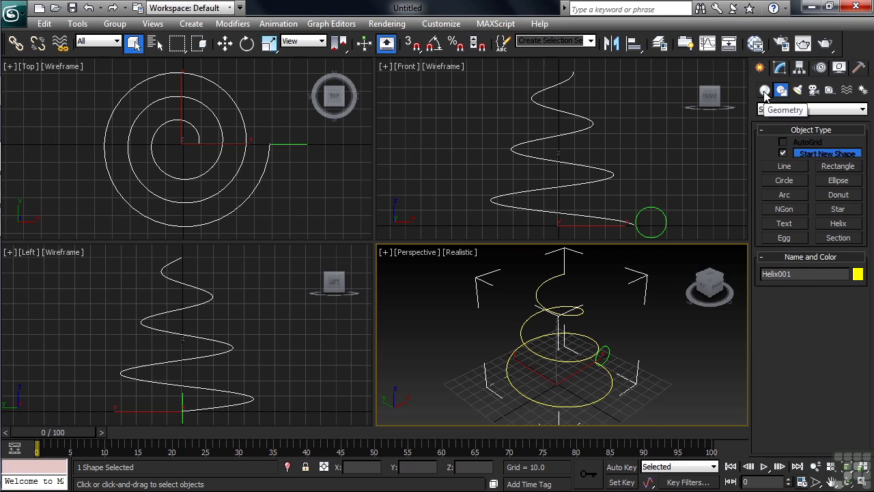
left_click(818, 110)
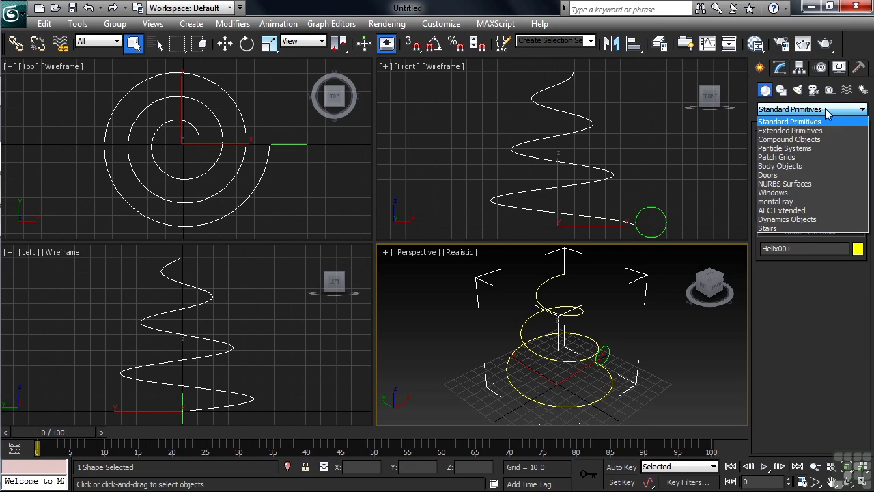
left_click(789, 141)
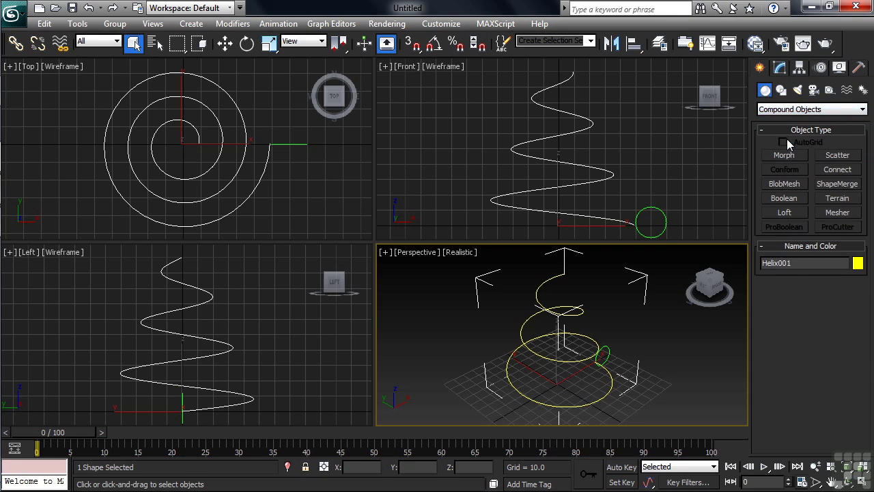
left_click(791, 212)
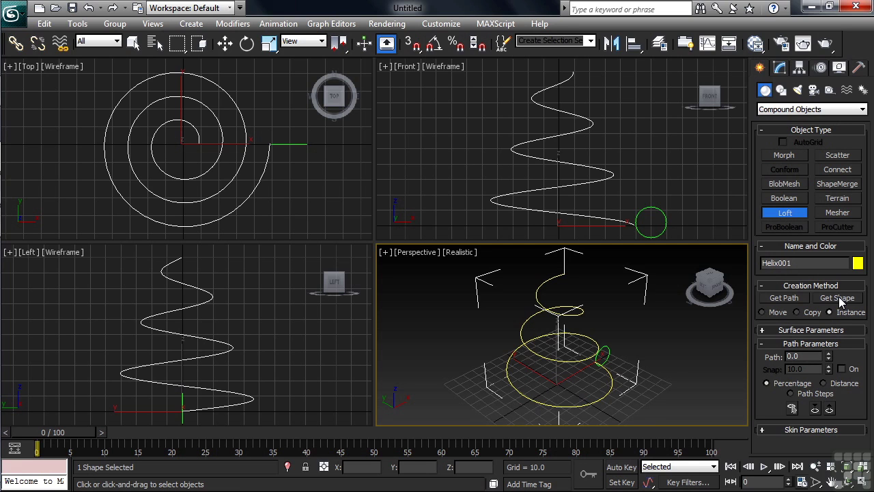
left_click(838, 298)
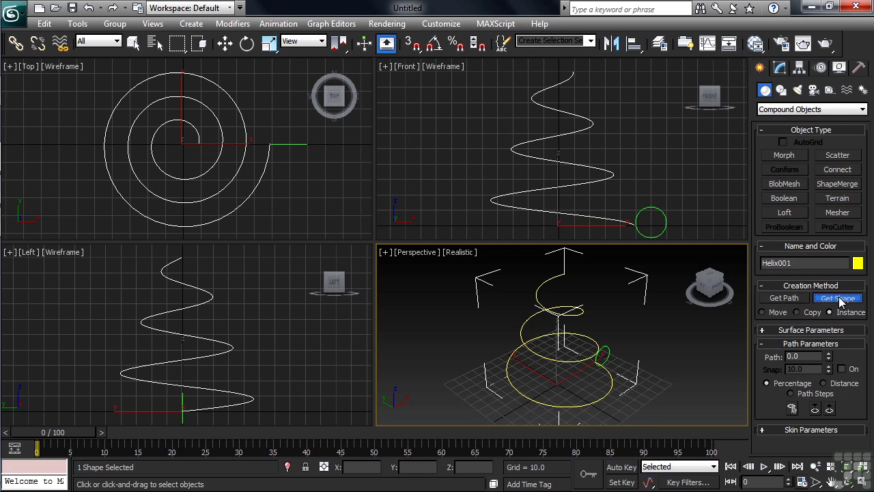
Pick the green circle in the Front viewport as the loft's cross-section.
left_click(665, 231)
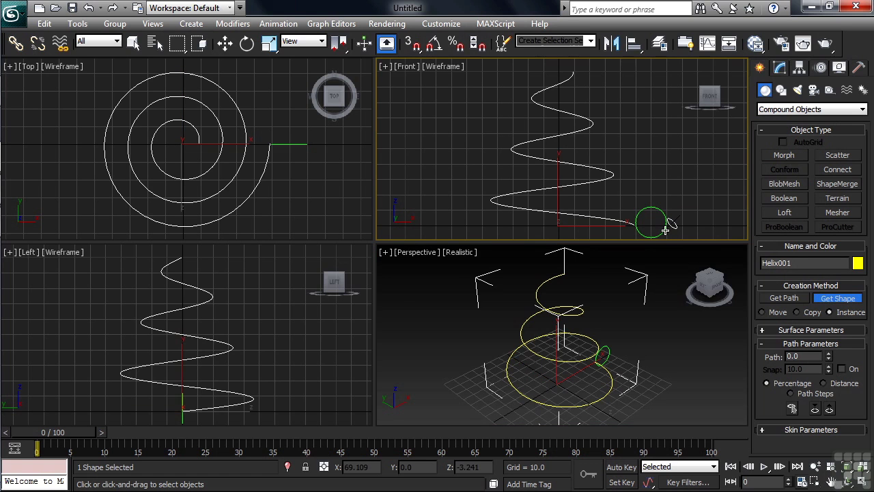
left_click(665, 231)
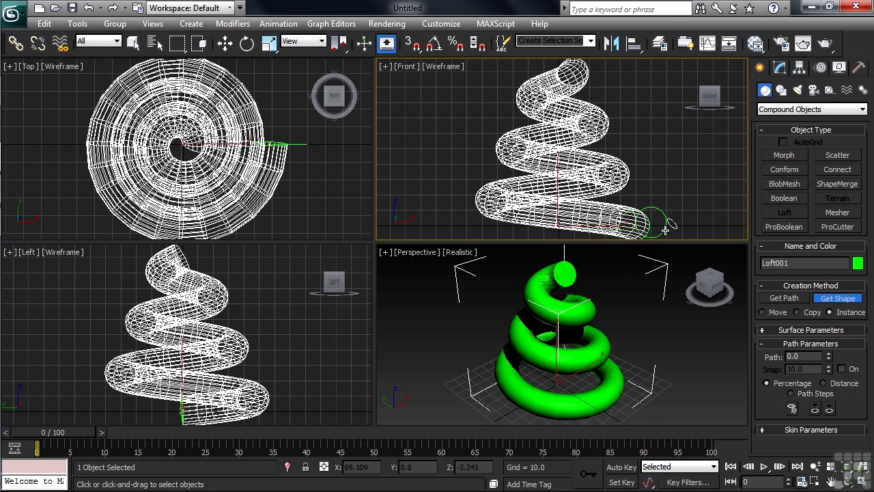
Maximize the Perspective view with edged faces and expand the loft's Skin Parameters.
right_click(667, 327)
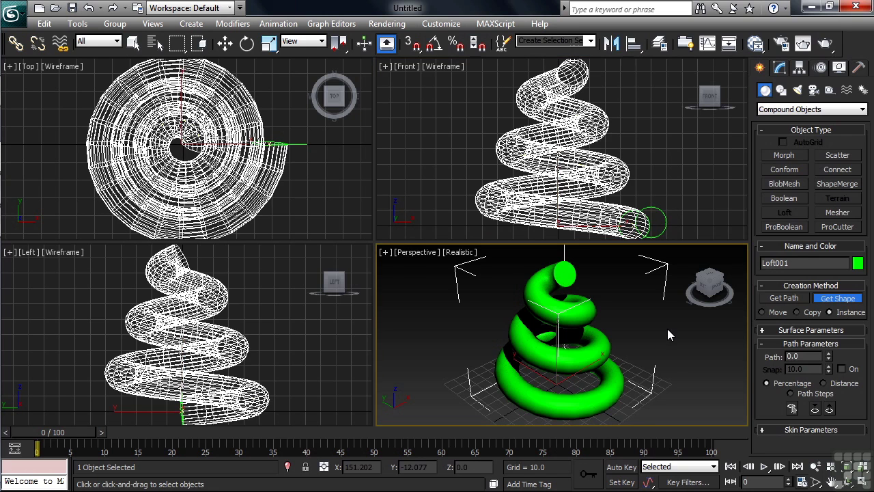
key("w")
key("alt+w")
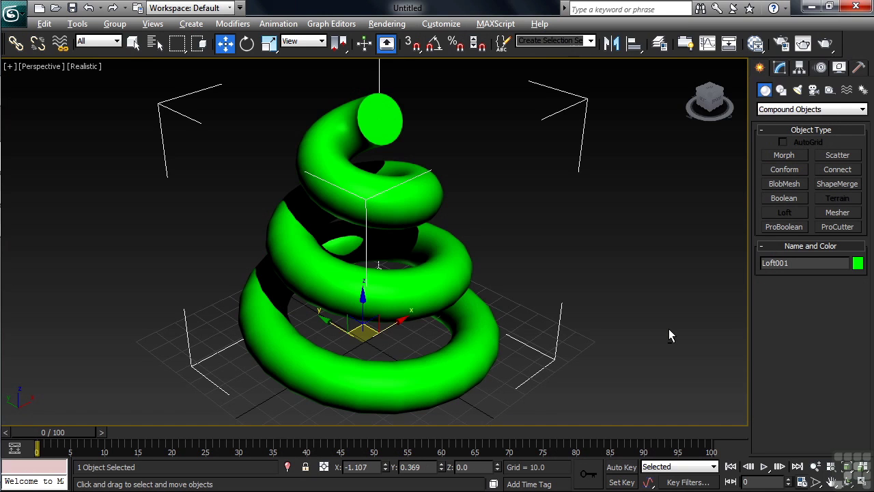
key("F4")
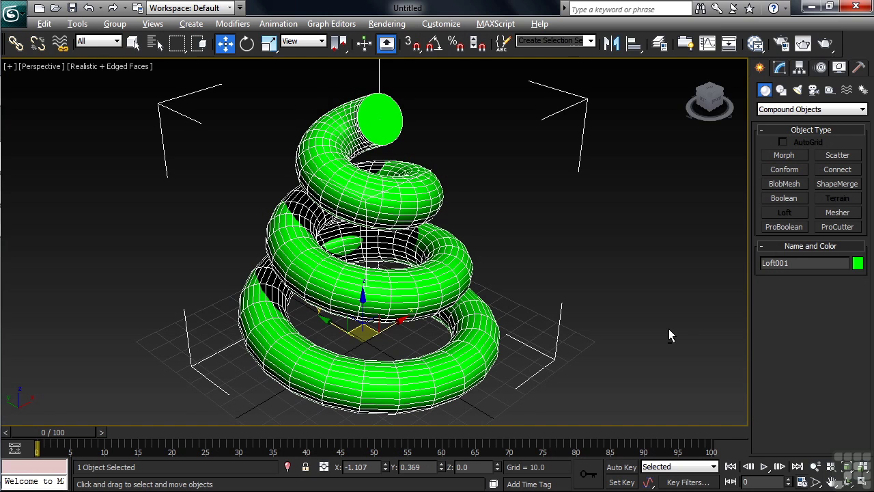
left_click(781, 68)
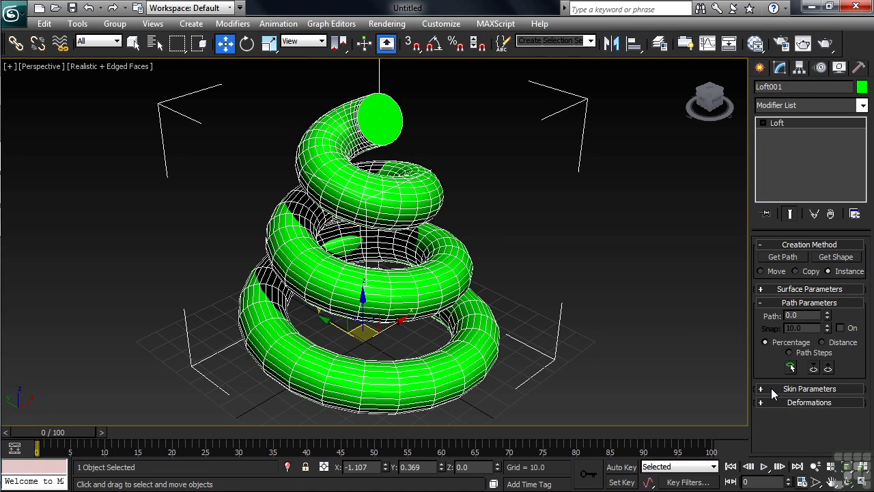
left_click(772, 389)
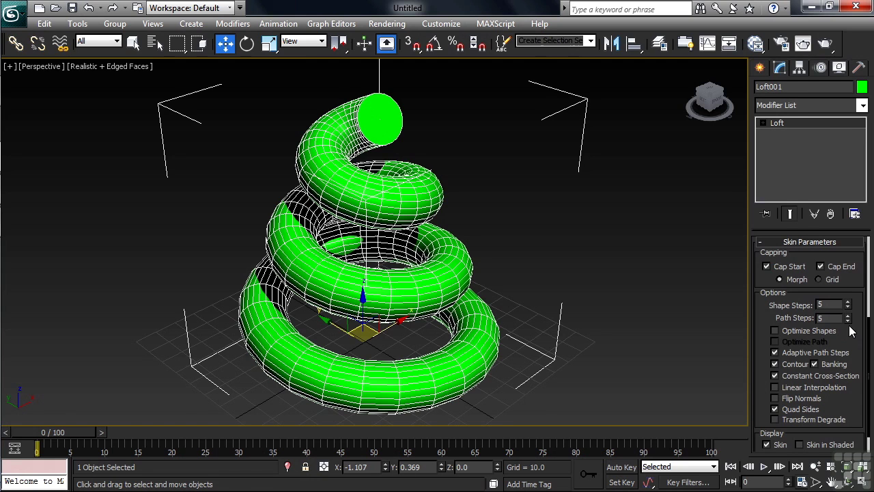
Set Path Steps to 15 and, after trying 0, return Shape Steps to 5.
left_click_drag(848, 319, 825, 310)
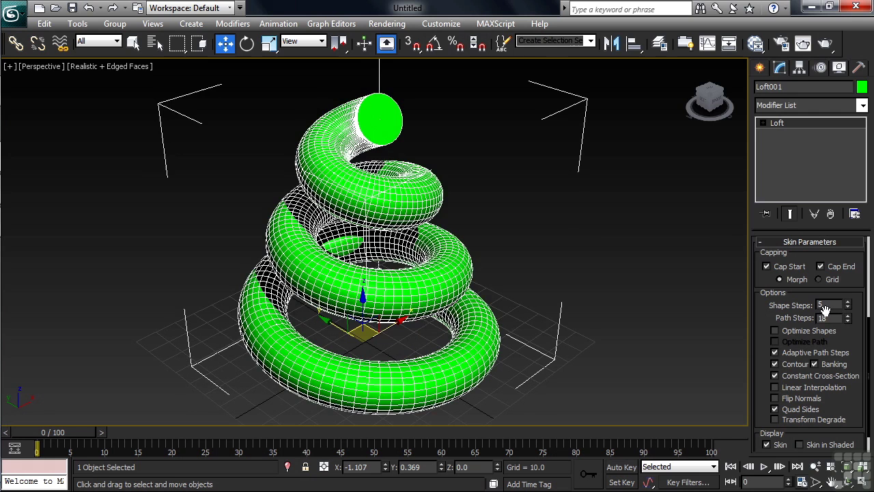
left_click(847, 321)
left_click(847, 321)
left_click(847, 321)
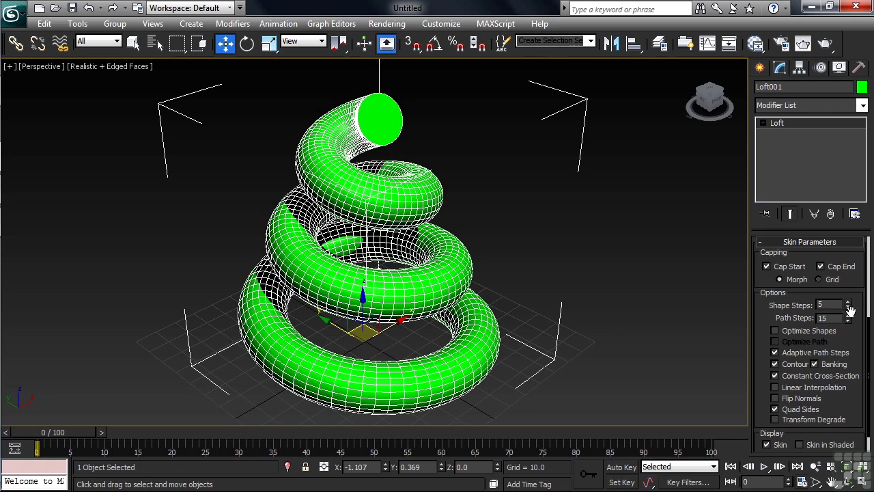
left_click(848, 308)
left_click(848, 308)
left_click(847, 308)
left_click(848, 308)
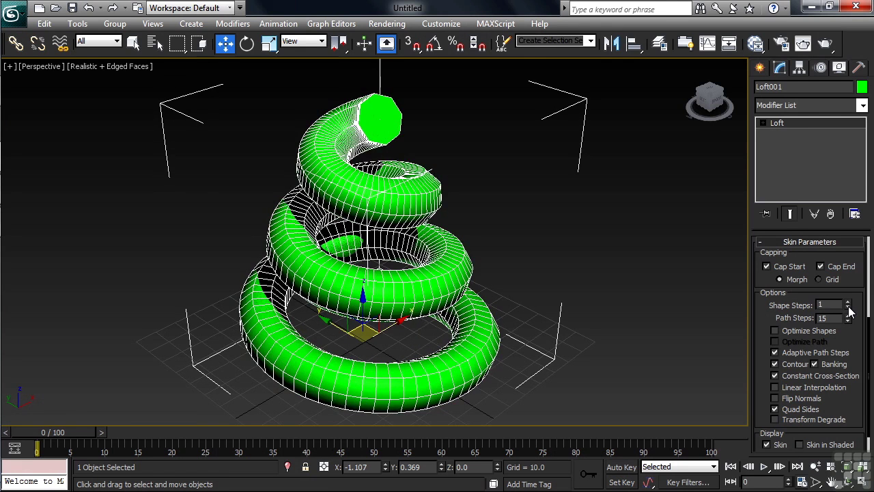
left_click(848, 308)
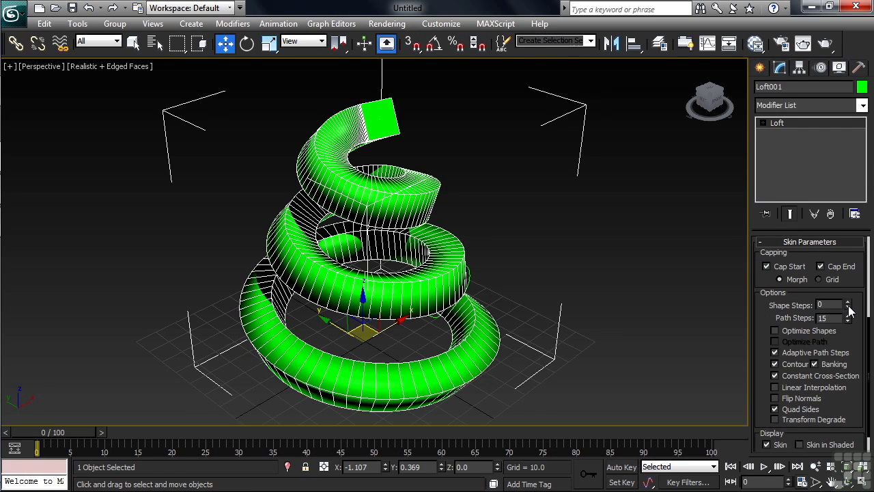
left_click(847, 303)
left_click(847, 302)
left_click(847, 303)
left_click(847, 303)
left_click(847, 303)
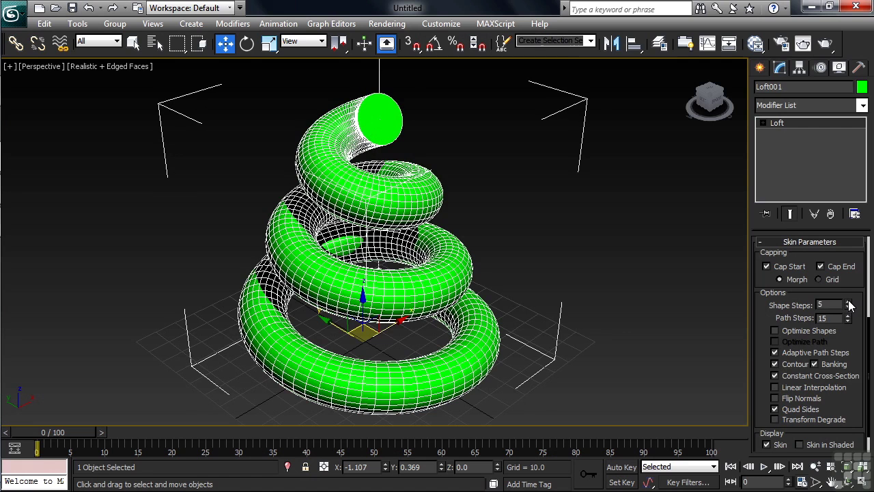
scroll(852, 311, "up", 5)
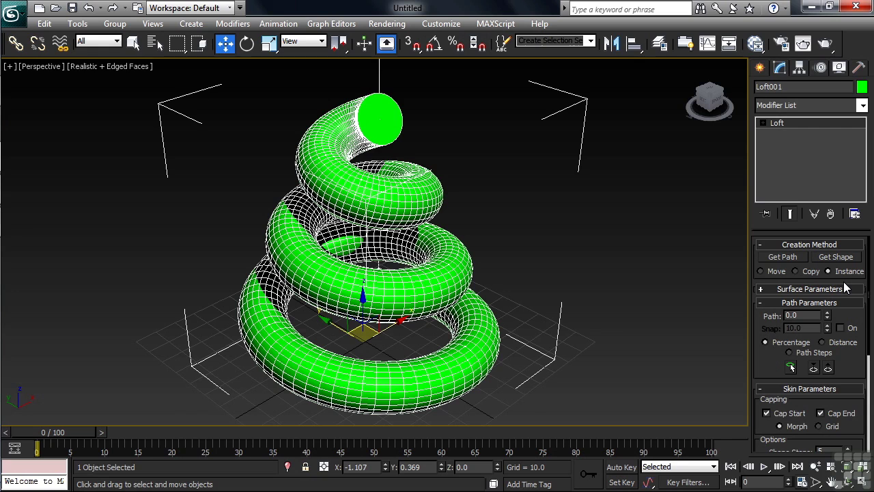
Select Circle001 from the scene list and set its radius to 6.63.
key("h")
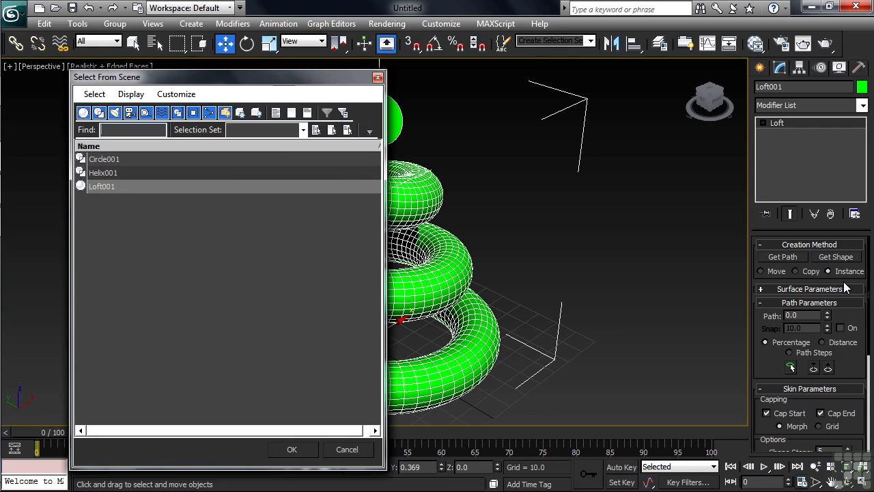
left_click(115, 162)
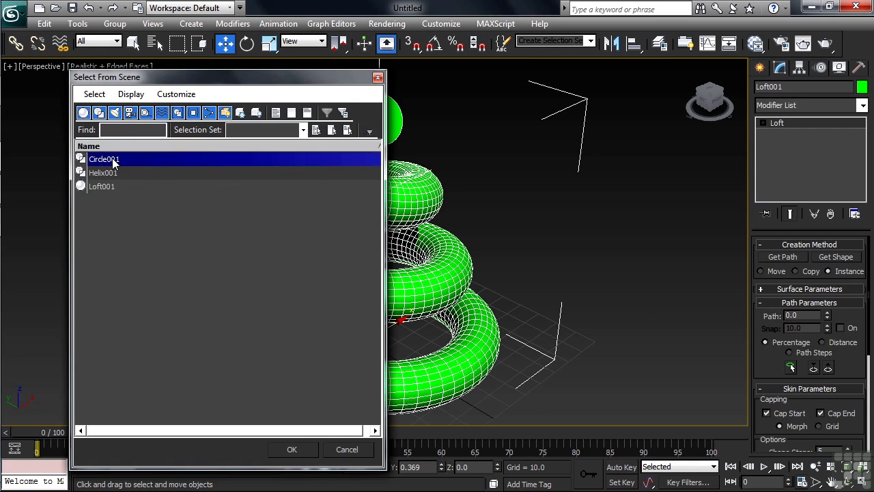
left_click(294, 449)
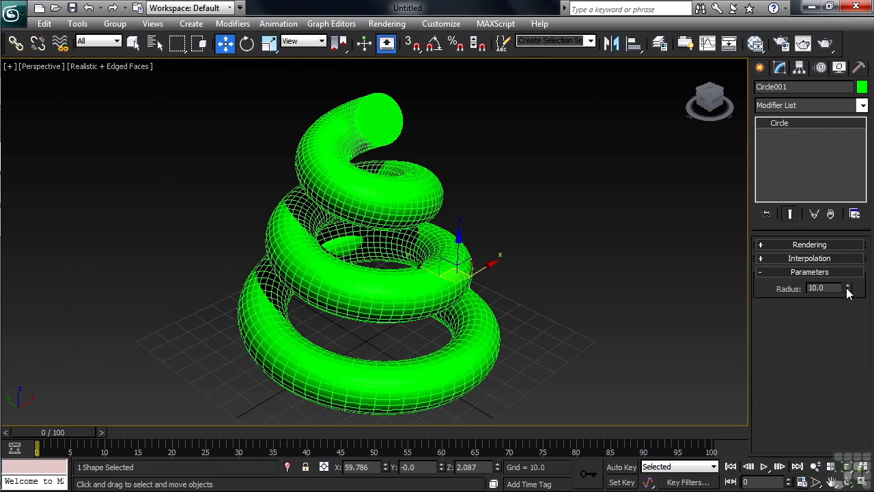
left_click_drag(847, 287, 820, 334)
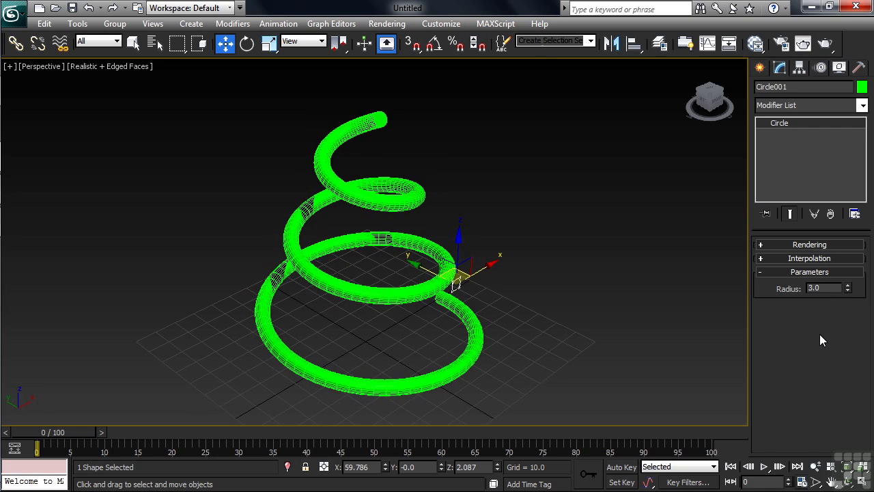
left_click(847, 291)
left_click_drag(847, 293, 814, 211)
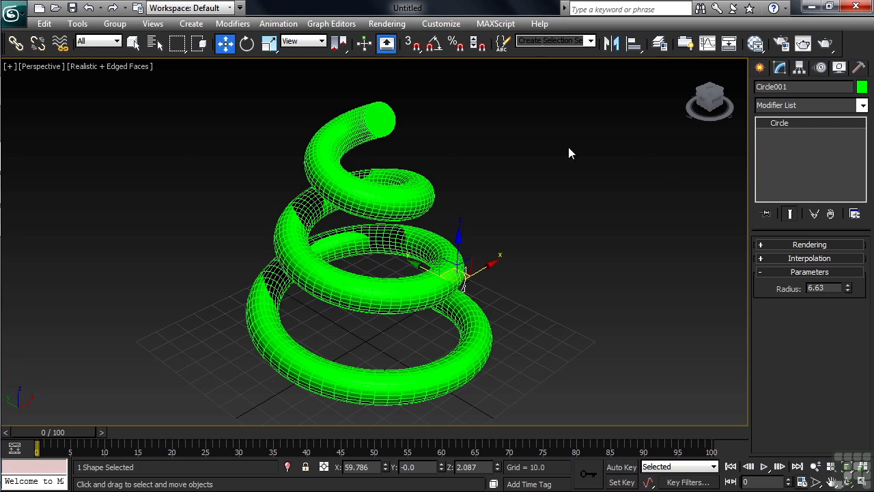
Delete the loft spring and maximize the Front viewport.
left_click(416, 198)
key("Delete")
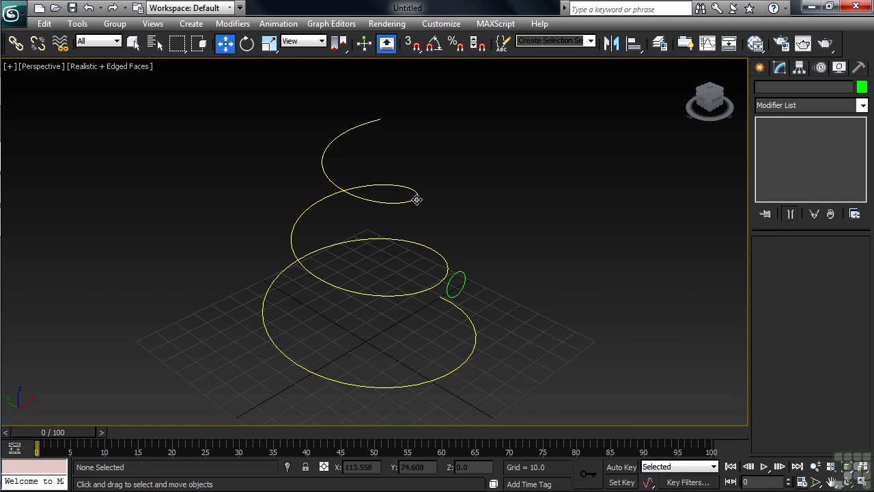
key("alt+w")
left_click(433, 179)
key("alt+w")
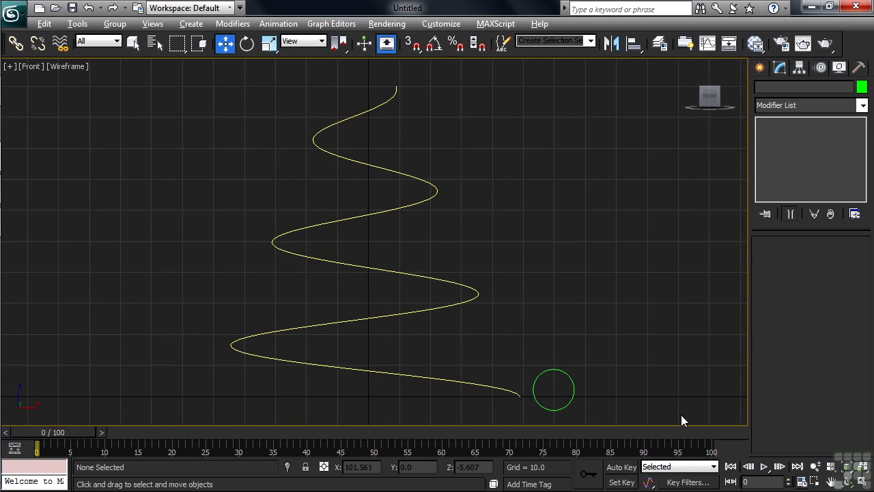
Select the green circle and zoom the Front view to frame it.
left_click(558, 403)
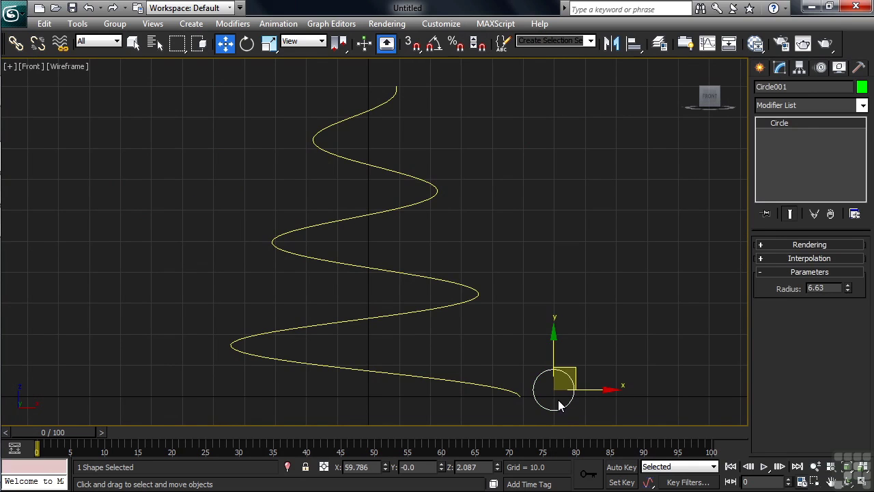
key("z")
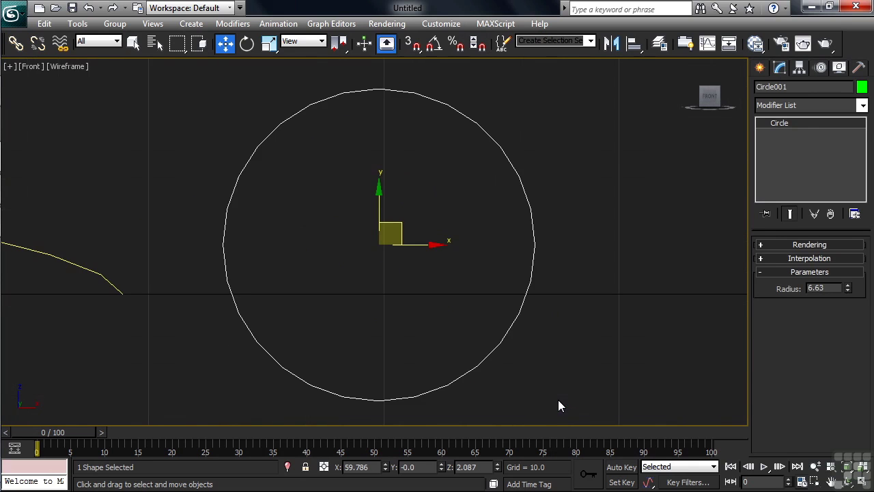
left_click(760, 68)
Draw a six-point star centred on the circle in the Front view.
left_click(781, 91)
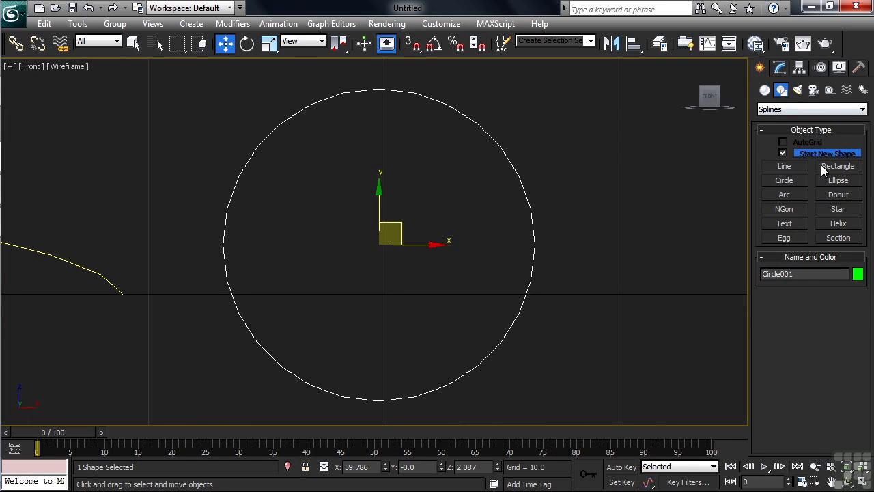
left_click(838, 209)
left_click_drag(385, 242, 489, 102)
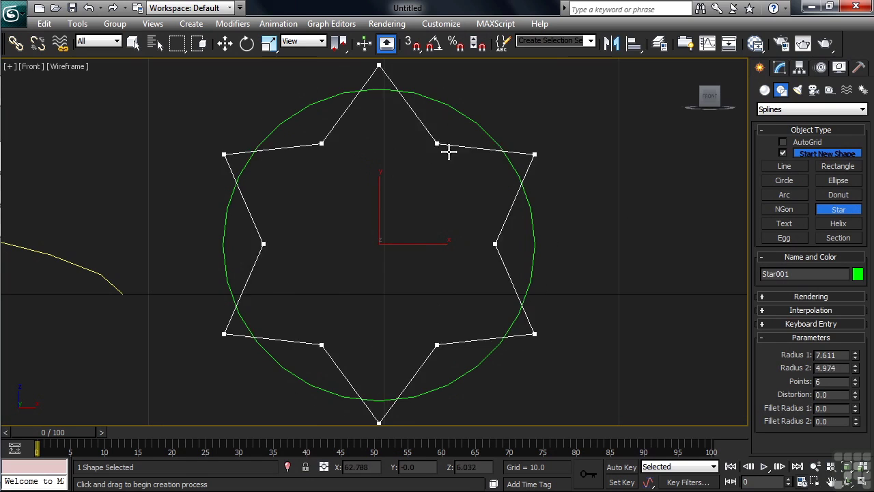
left_click(439, 167)
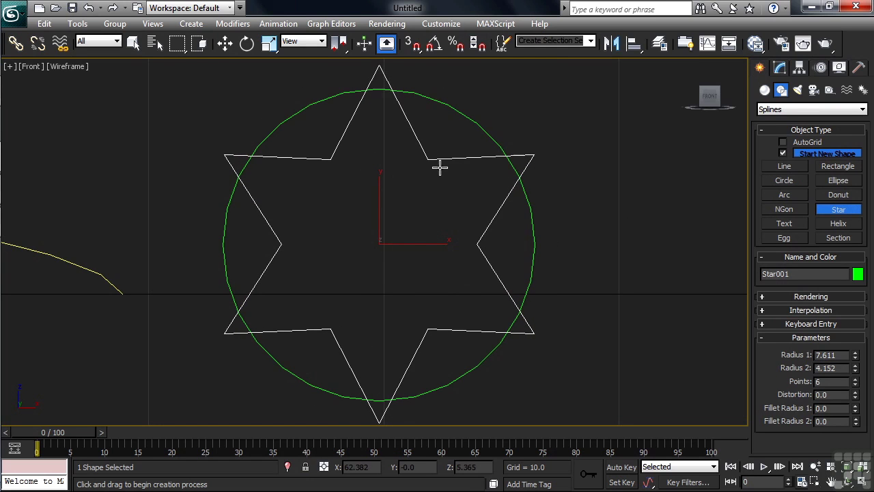
Add a circle inside the star as part of Star001, then restore four views.
left_click(784, 152)
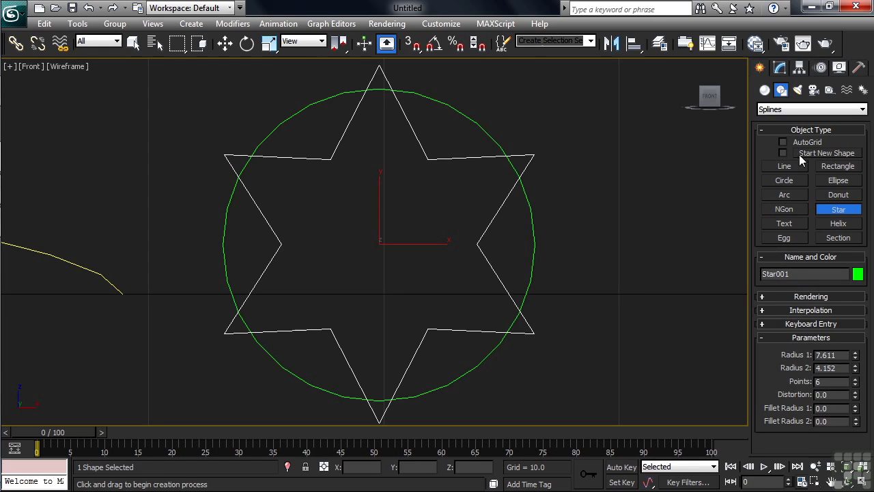
left_click(785, 182)
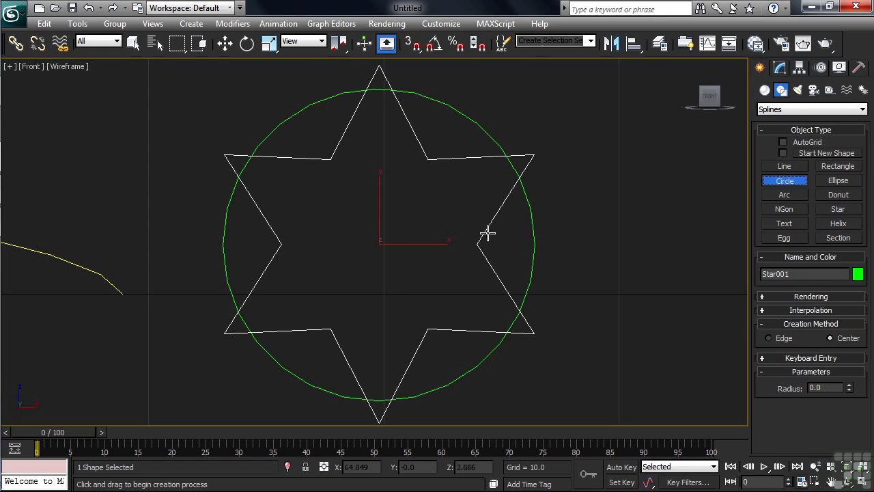
left_click_drag(379, 241, 444, 180)
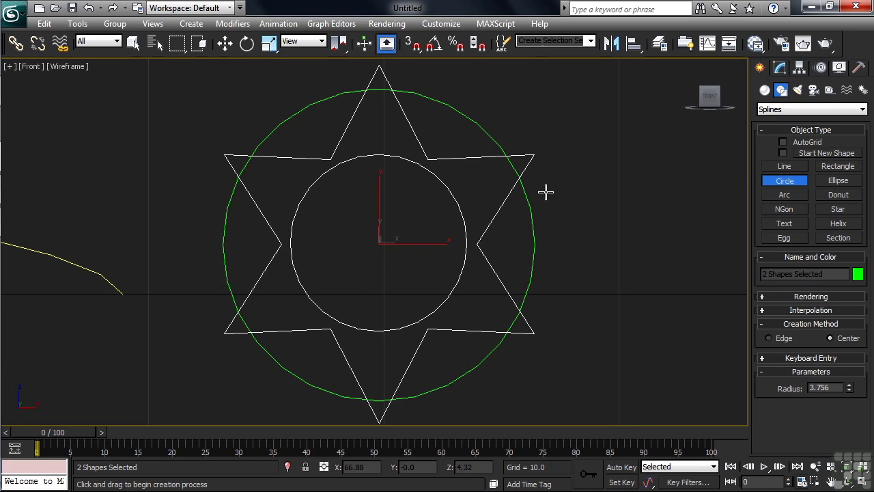
right_click(586, 196)
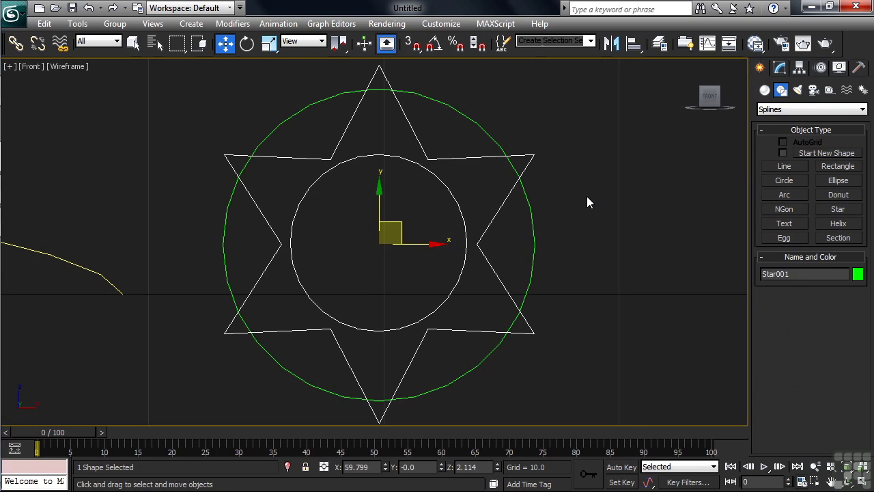
left_click(586, 196)
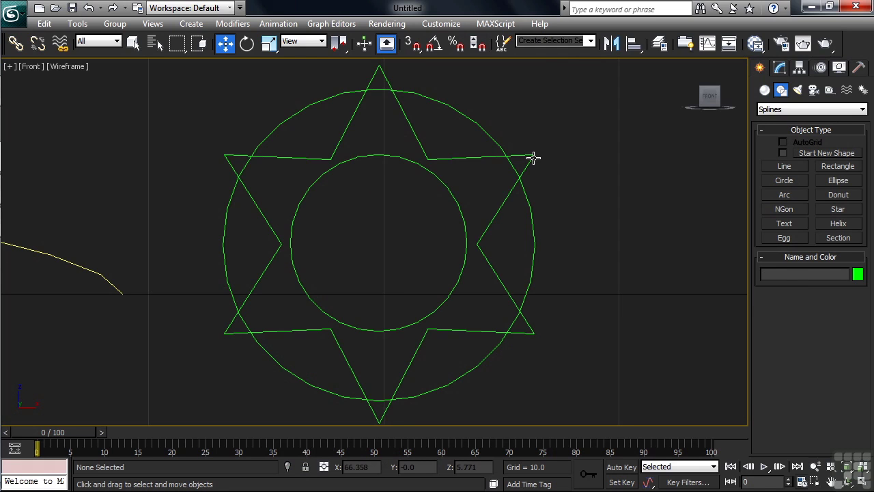
left_click(533, 158)
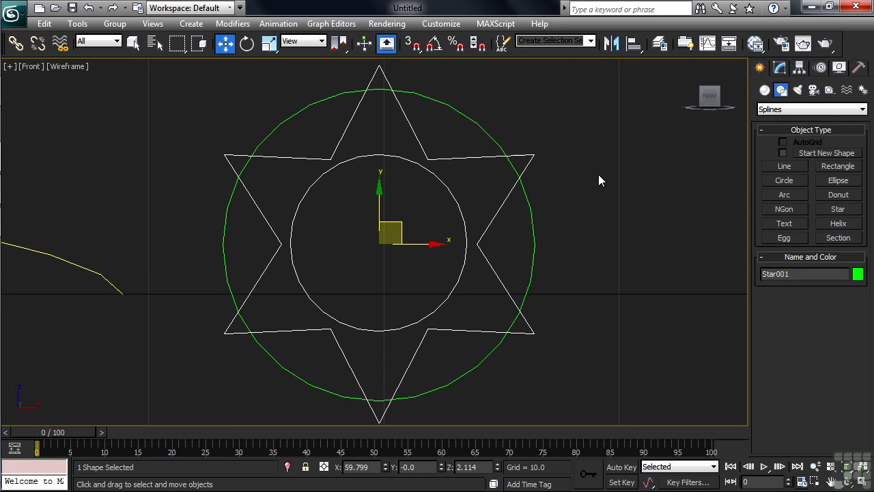
key("alt+w")
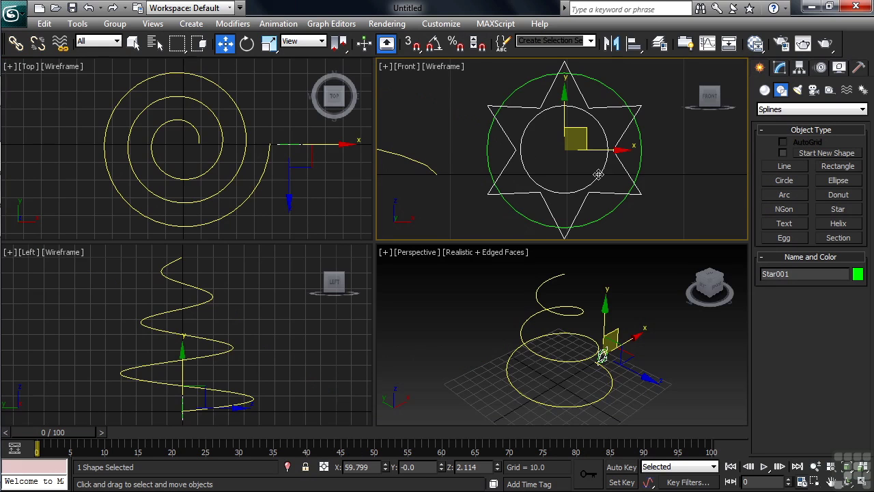
Maximize the Perspective view and select the helix as the loft path.
left_click(680, 188)
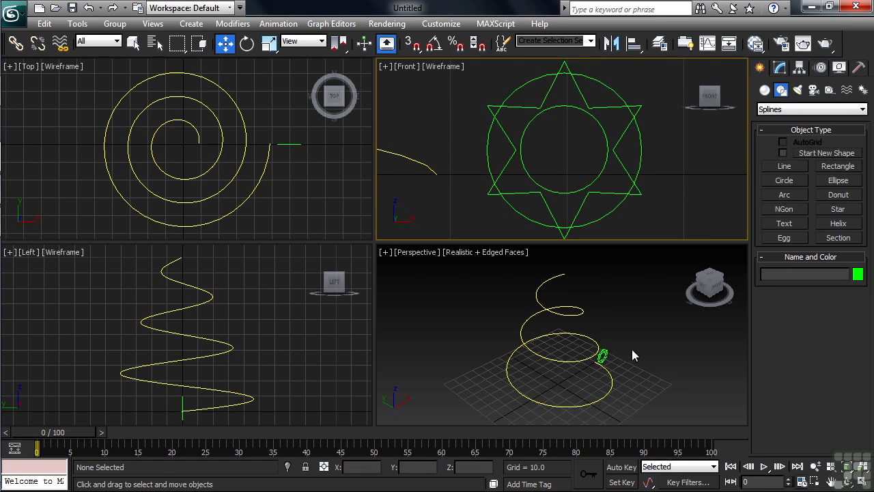
left_click(664, 359)
key("alt+w")
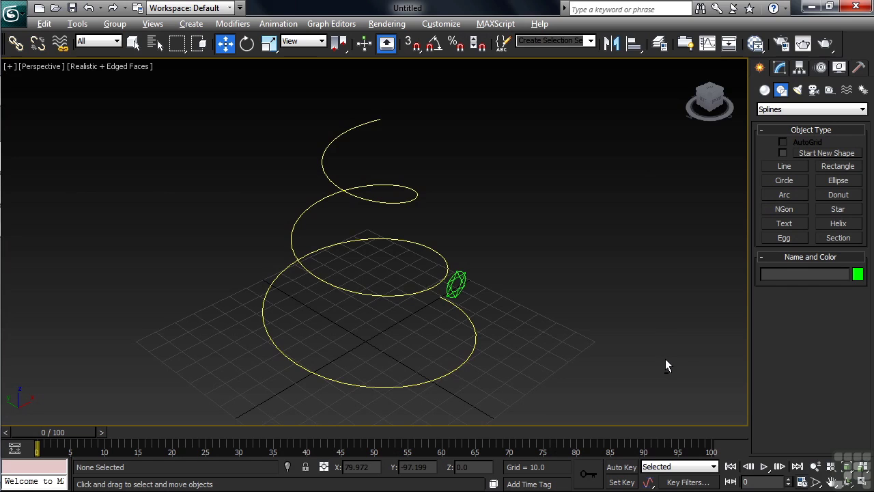
left_click(456, 370)
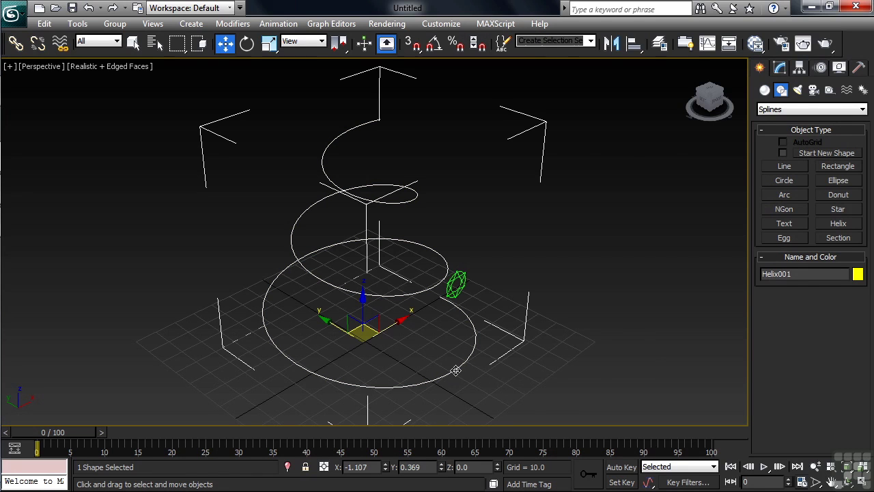
Create a Loft from the helix using Star001 as its cross-section.
left_click(763, 90)
left_click(783, 211)
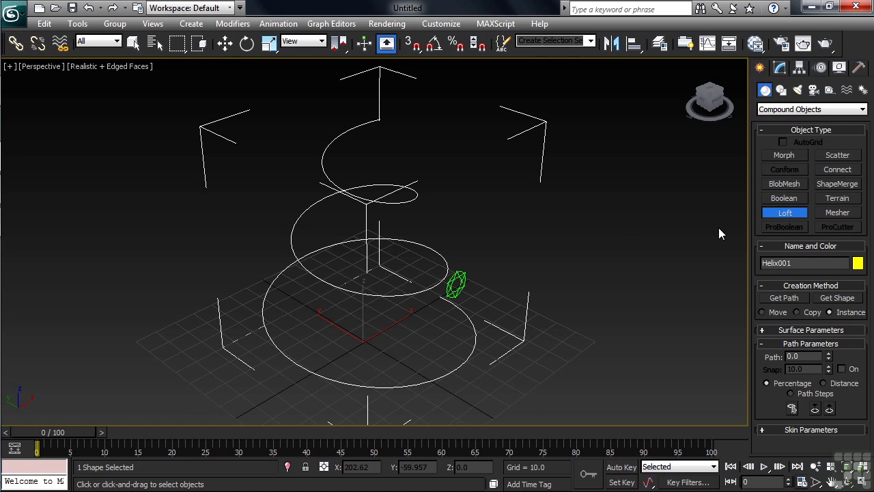
left_click(845, 300)
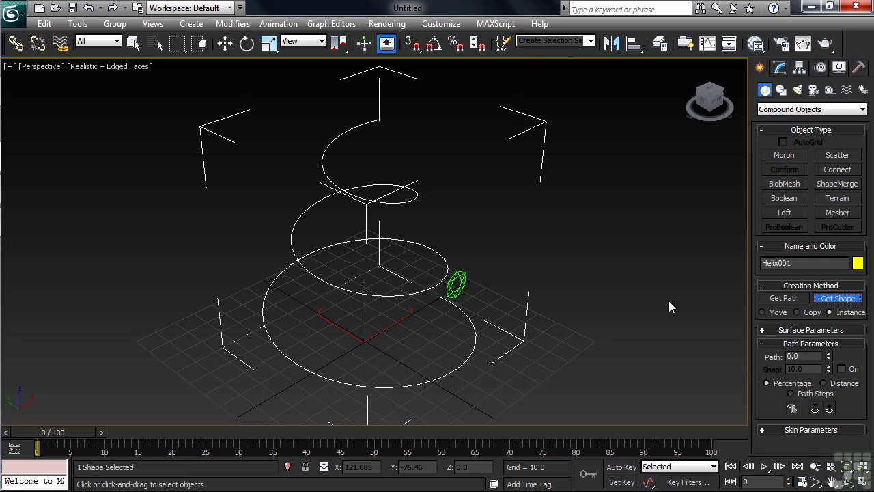
left_click(455, 283)
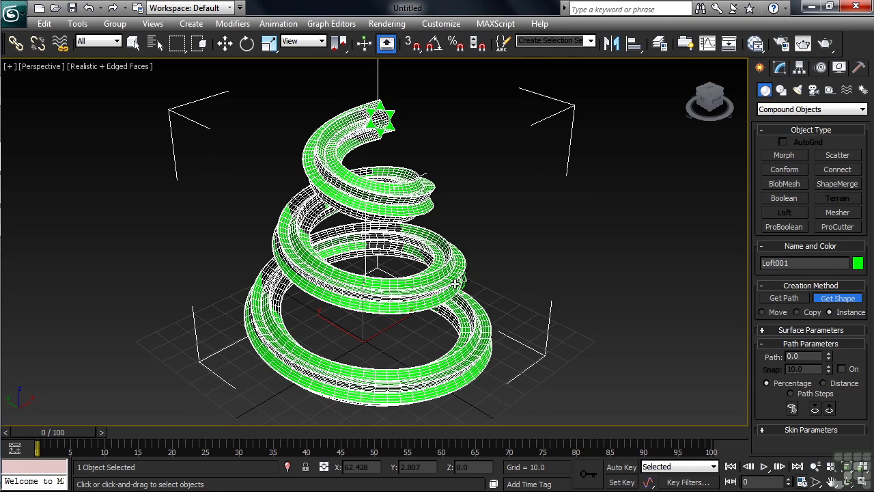
Turn off edged faces on Loft001 and expand its Deformations rollout in the Modify panel.
left_click(784, 69)
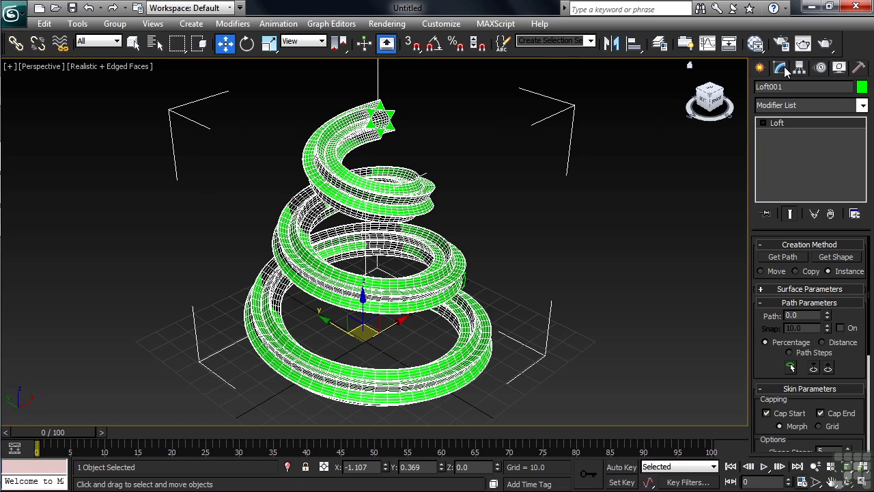
key("F4")
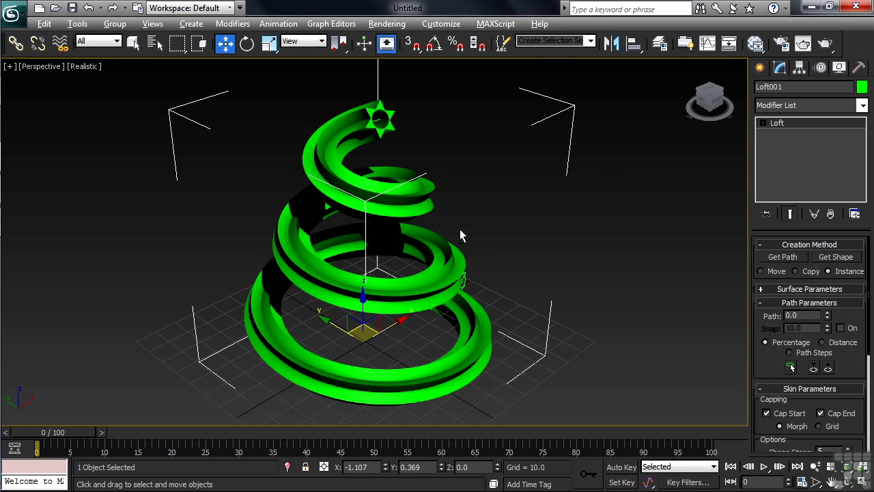
middle_click_drag(460, 231, 611, 290, "alt")
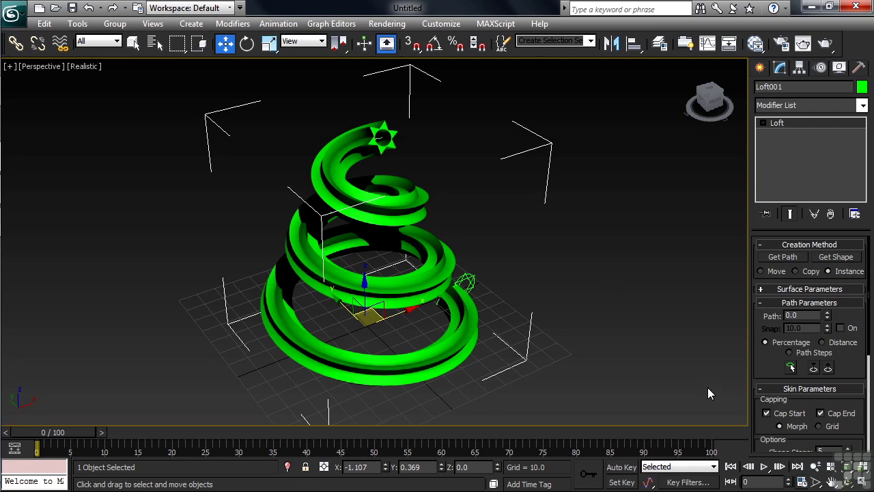
left_click_drag(761, 371, 782, 176)
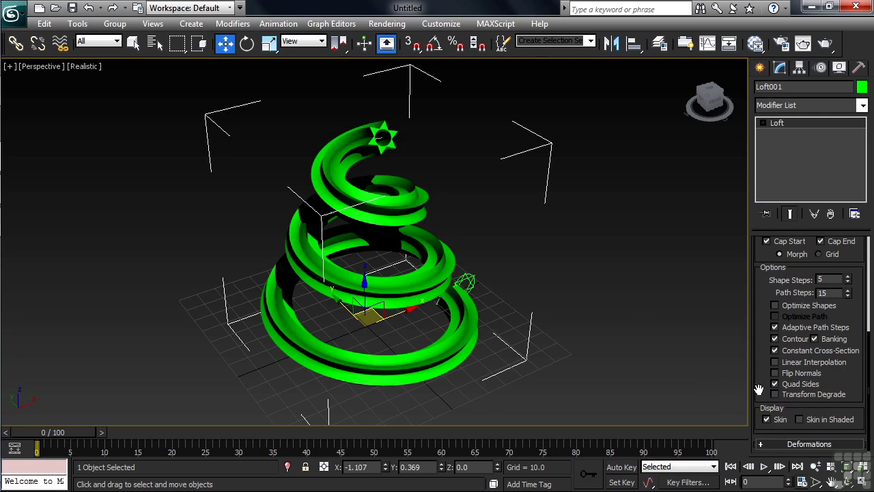
left_click(774, 444)
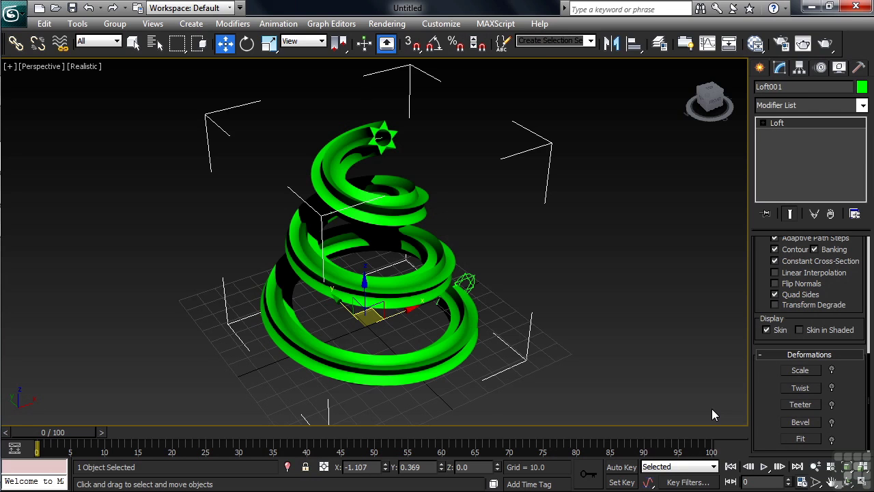
Add a Twist deformation to Loft001, dragging the curve's end point down to about -872.9.
left_click(799, 387)
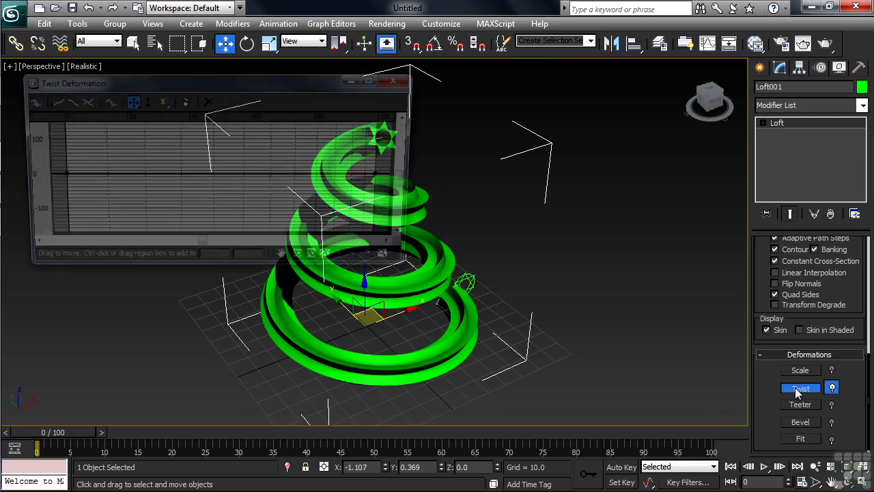
left_click_drag(263, 84, 342, 37)
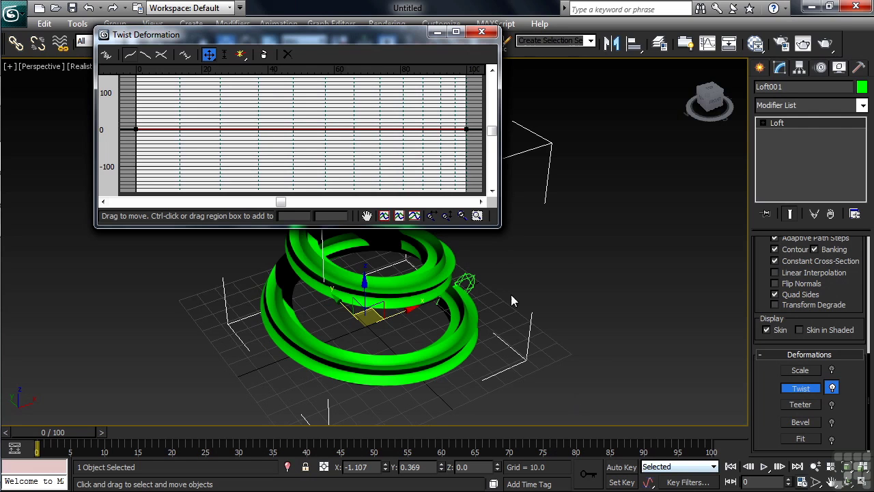
left_click(466, 129)
left_click_drag(467, 129, 441, 453)
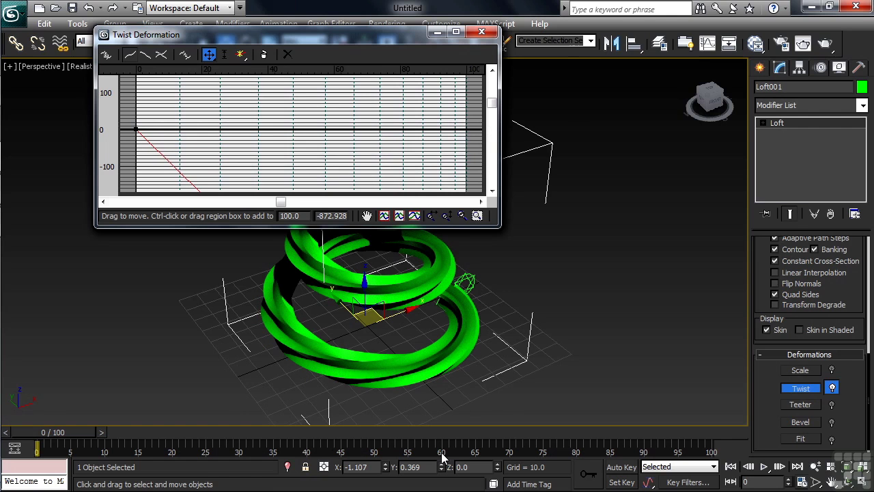
left_click(438, 33)
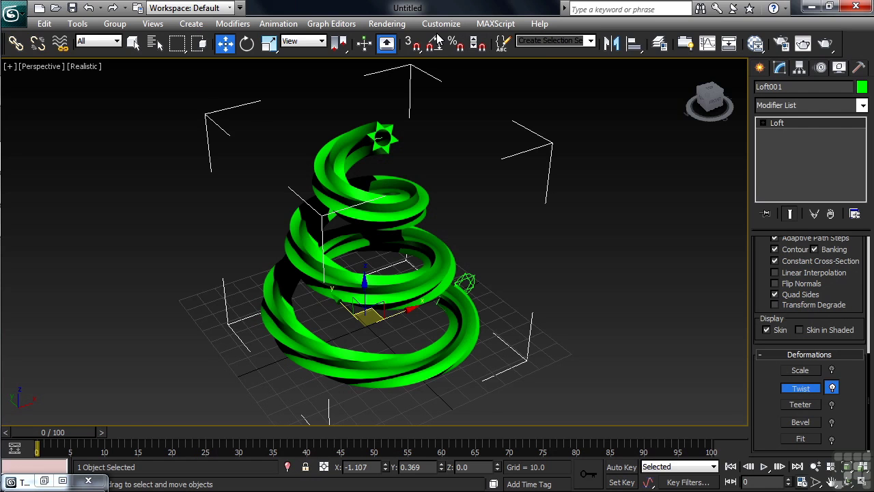
Set the Twist curve's end point value to -2500 and close the Twist Deformation window.
left_click(60, 480)
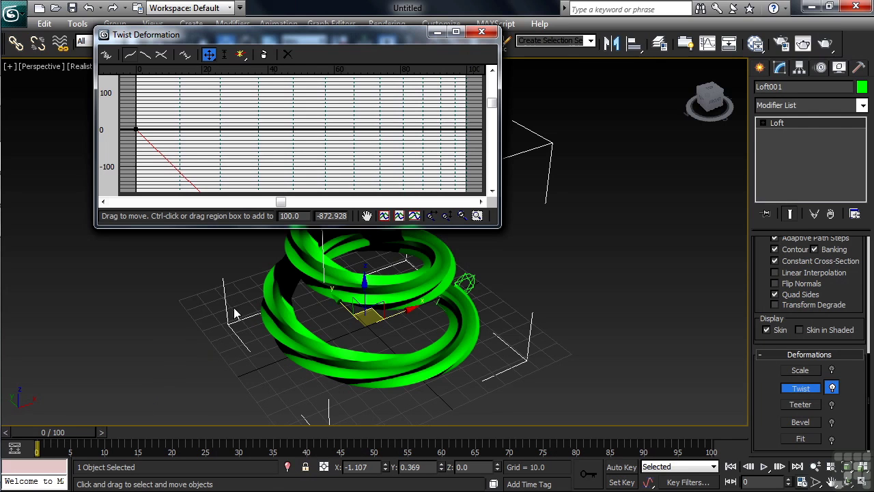
double_click(336, 215)
type("0")
key("Return")
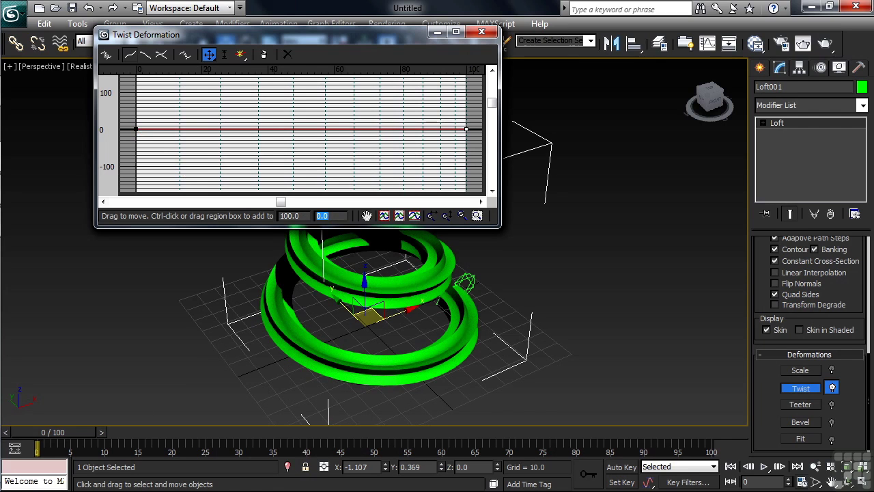
type("-2500")
key("Return")
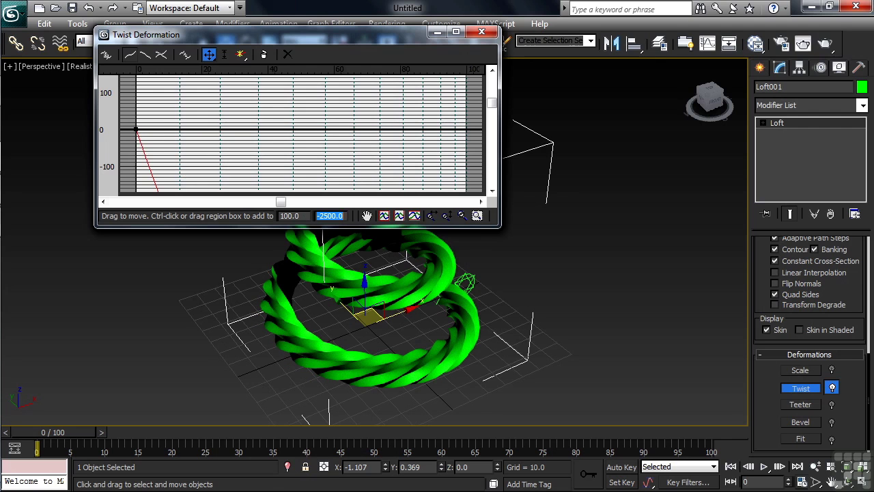
left_click(482, 34)
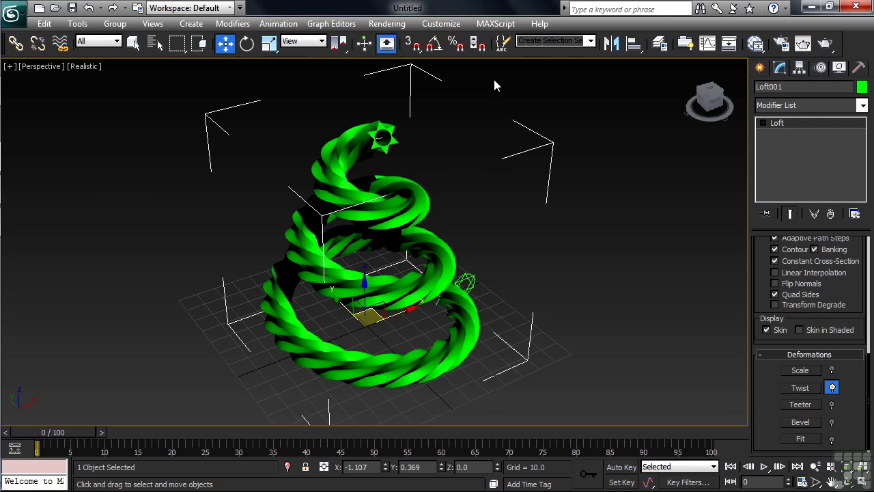
key("q")
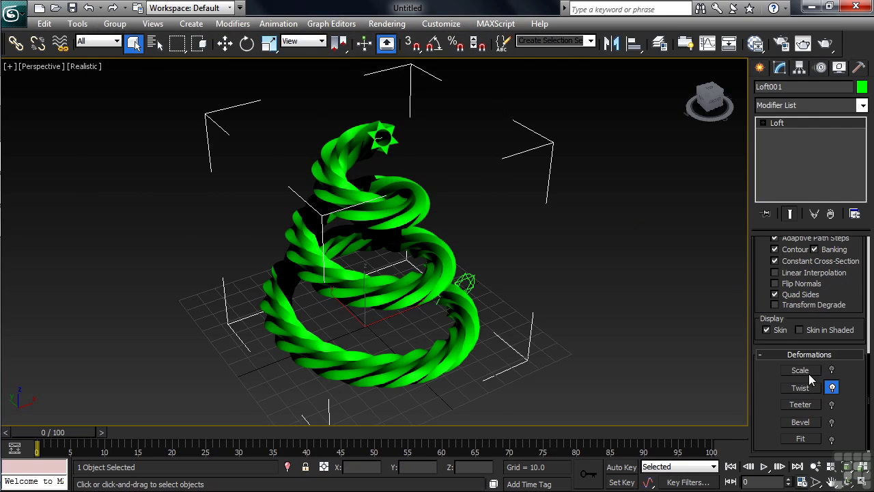
Add a Scale deformation to Loft001 with its end point dragged down to about 6.
left_click(831, 387)
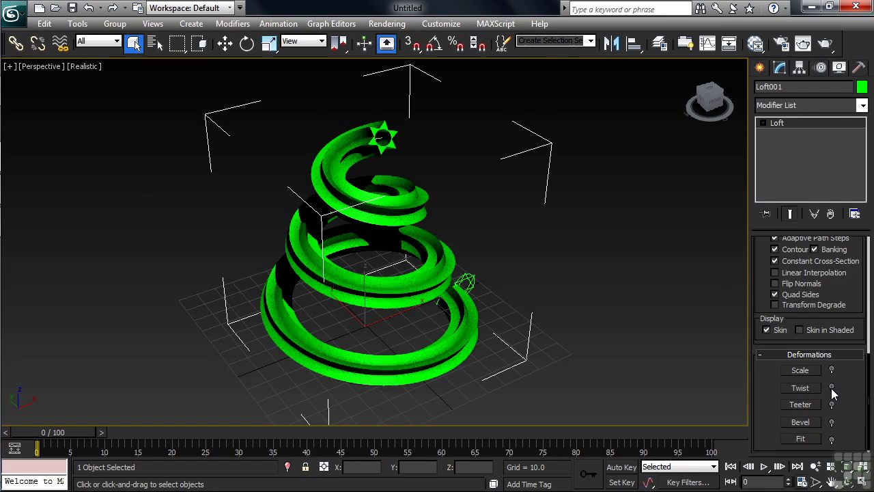
left_click(831, 387)
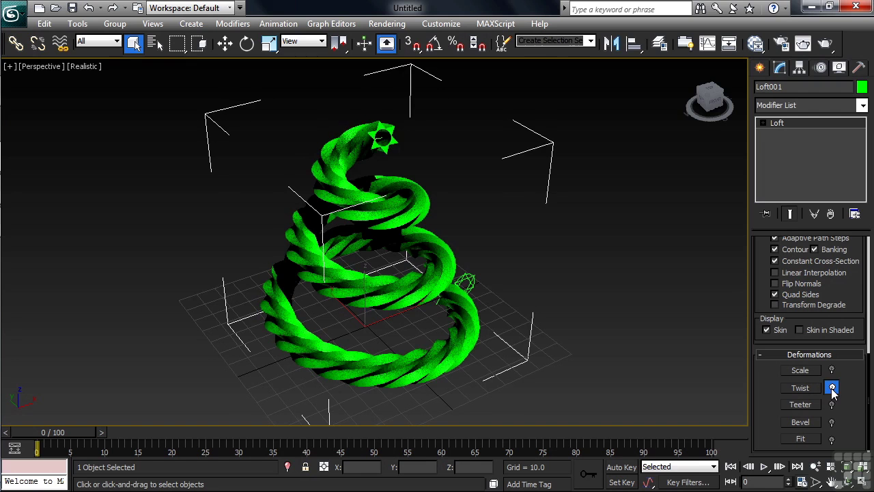
left_click(801, 370)
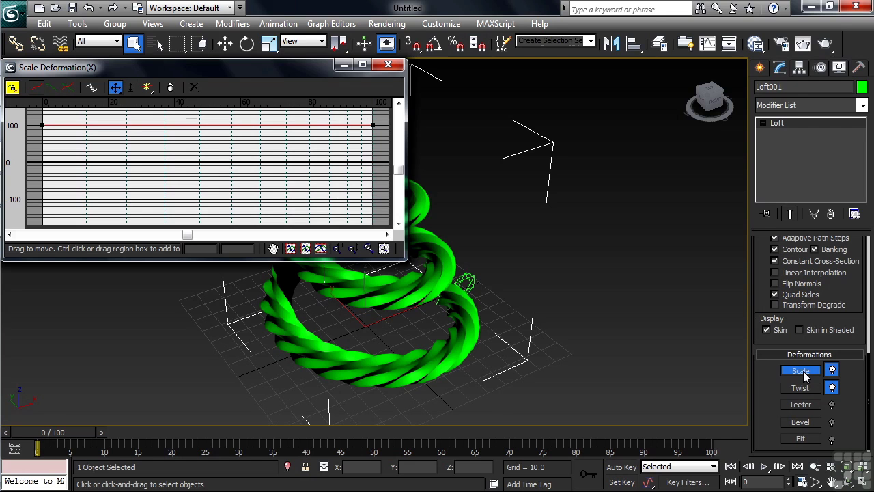
left_click(373, 125)
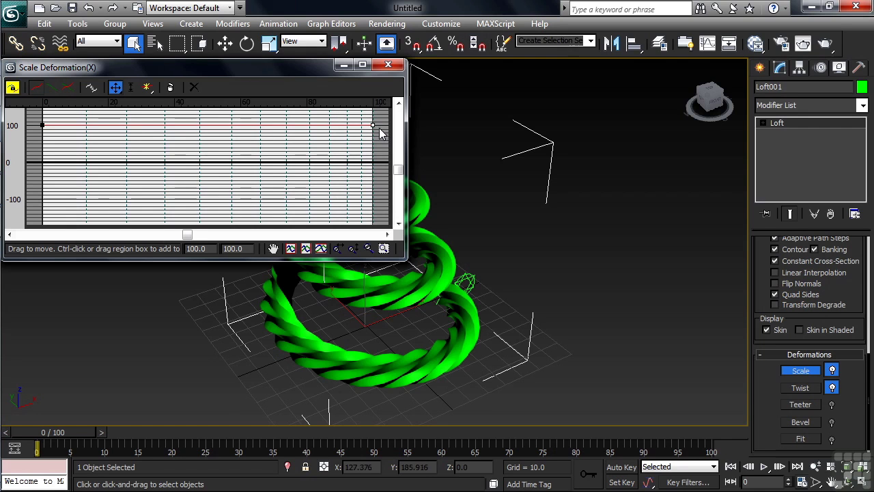
left_click_drag(373, 125, 372, 159)
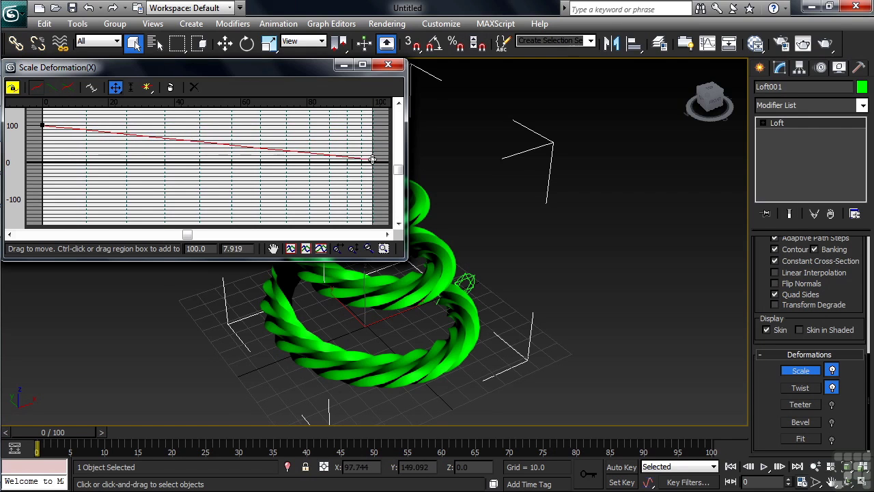
left_click(344, 65)
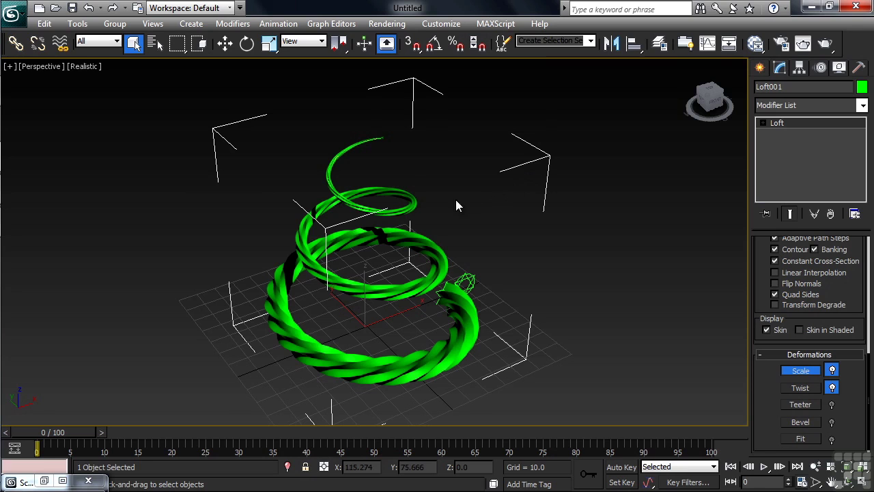
Orbit and zoom around the twisted loft to inspect its tapered tip.
middle_click_drag(435, 199, 382, 209, "alt")
scroll(382, 201, "up", 10)
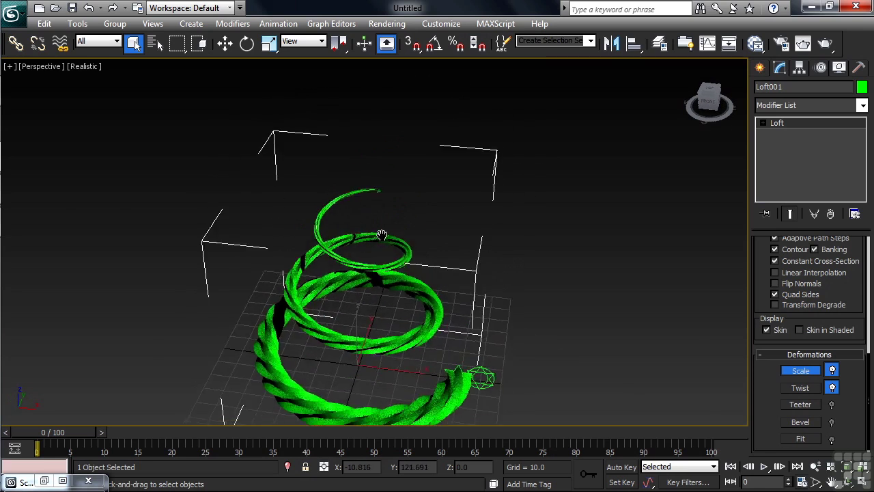
scroll(363, 335, "up", 3)
scroll(371, 307, "up", 6)
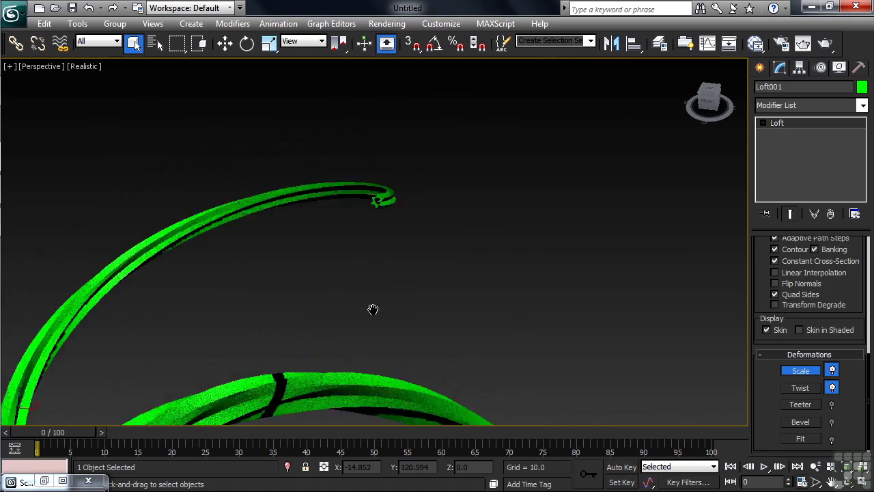
scroll(389, 322, "down", 15)
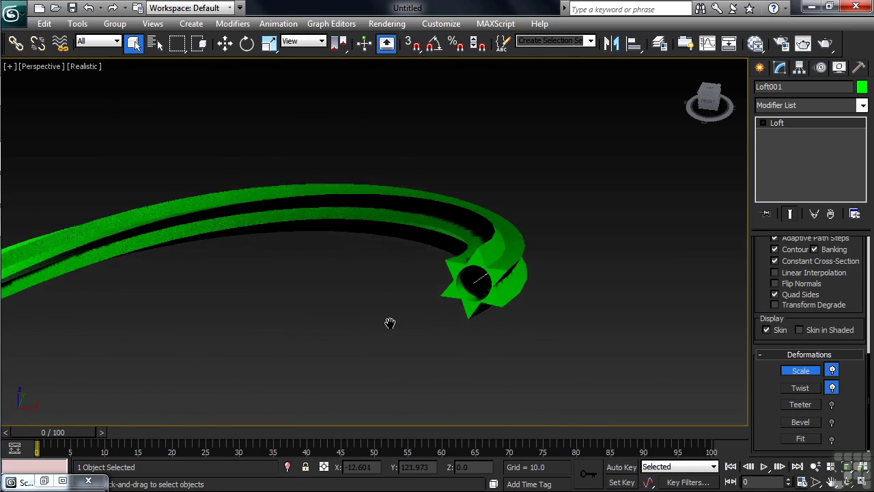
middle_click_drag(377, 262, 393, 248, "alt")
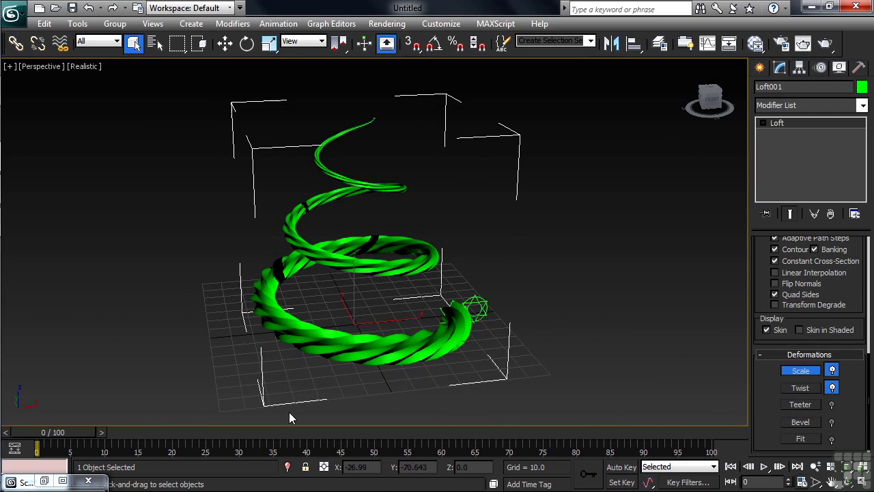
left_click(47, 480)
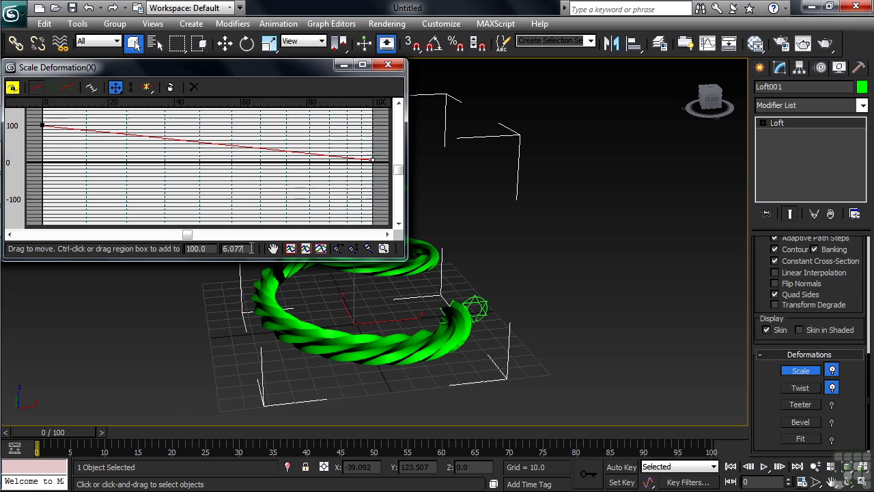
Reset the Scale end point to 100, enable Auto Key, and move to frame 100.
double_click(250, 248)
type("100")
key("Return")
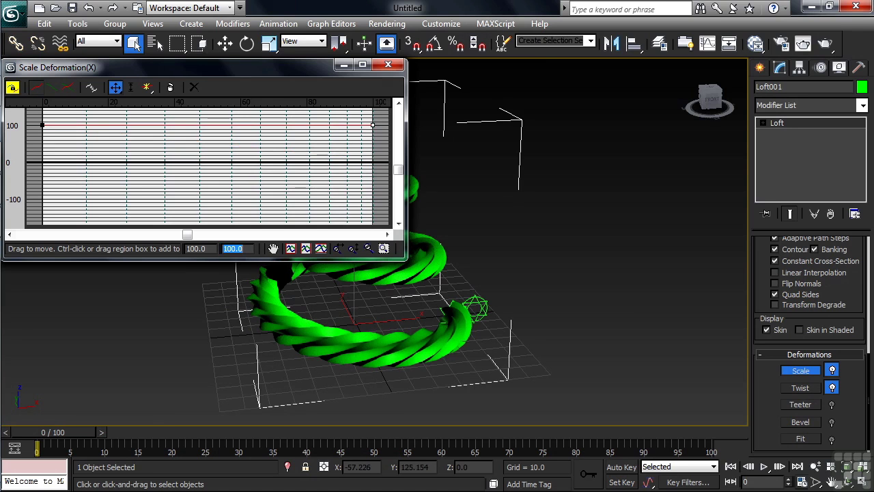
left_click(622, 468)
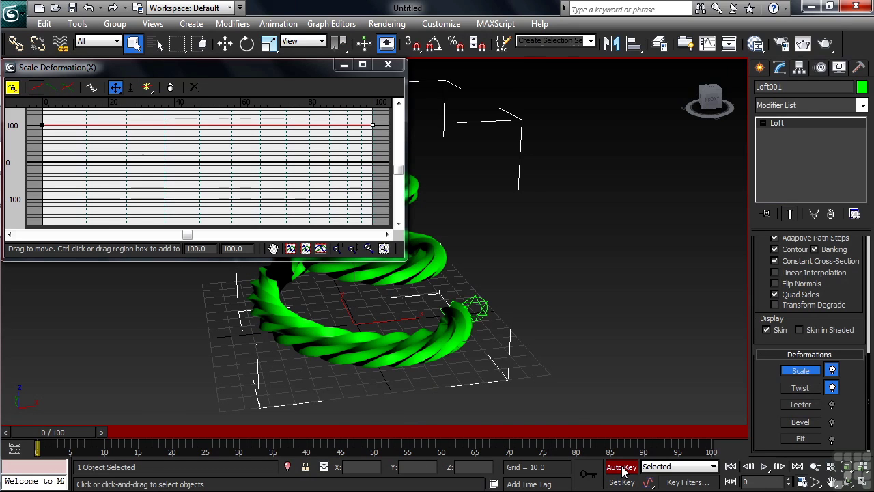
key("End")
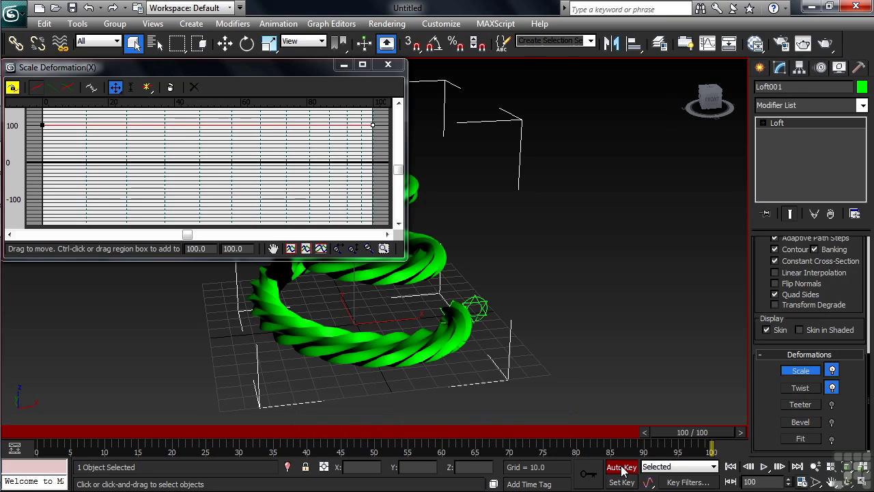
Key the Scale end point to 10 at frame 100 and scrub to preview the taper.
double_click(232, 249)
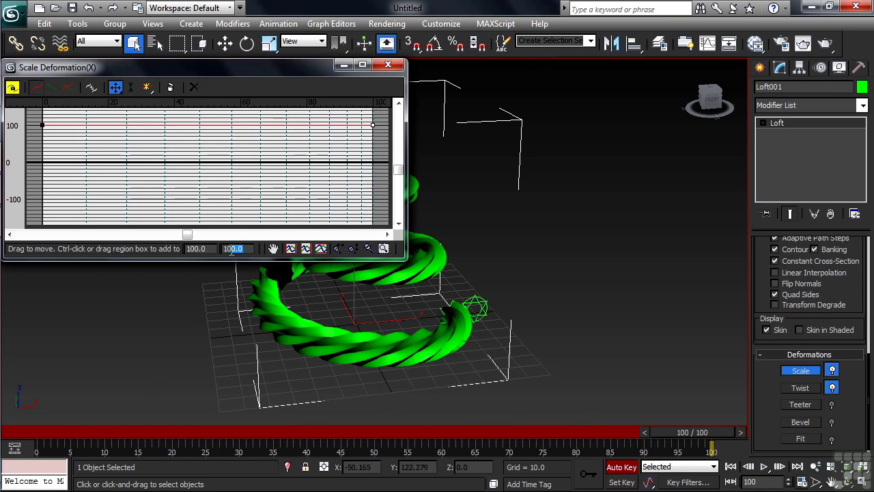
type("10")
key("Return")
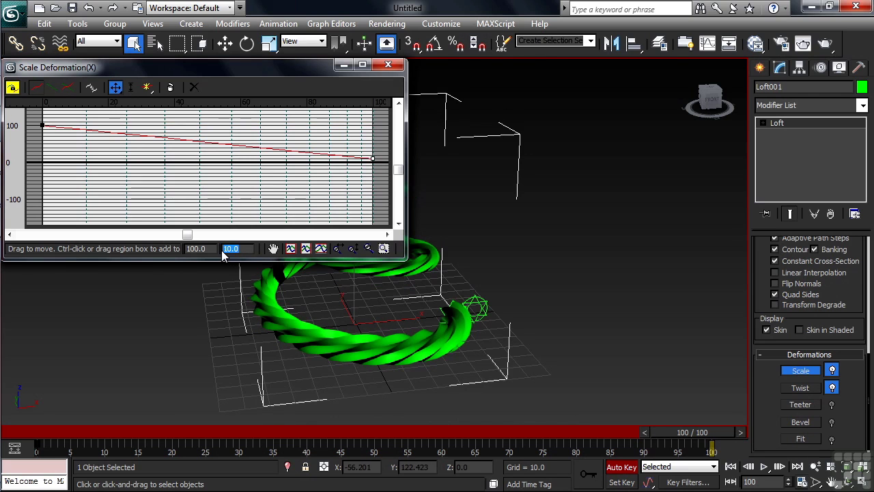
left_click(388, 64)
left_click_drag(694, 430, 725, 440)
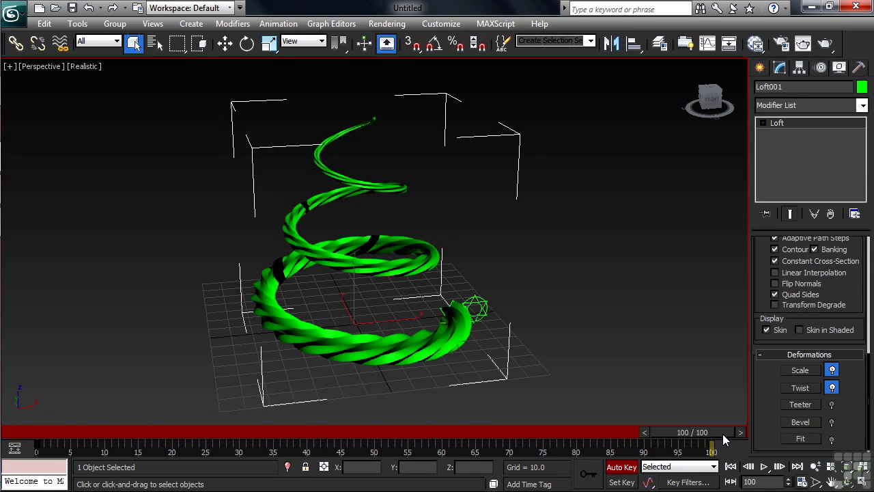
Set the Twist end value to 0 at frame 0.
left_click(797, 386)
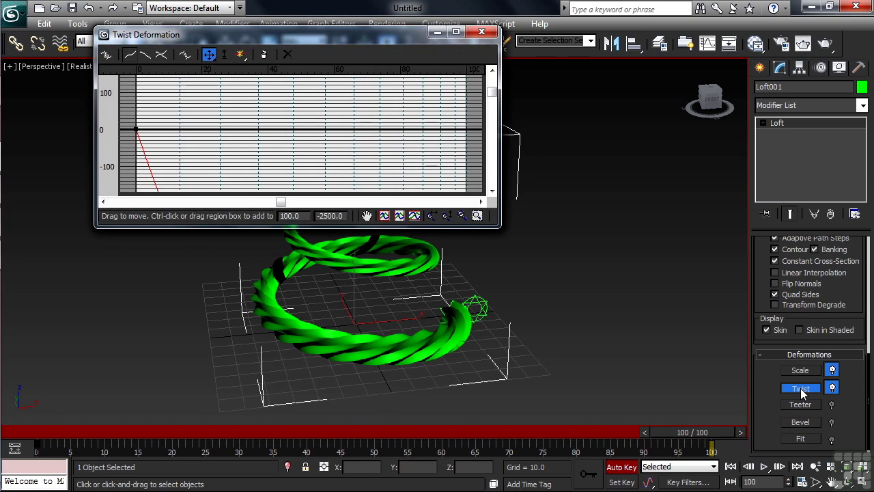
left_click(731, 467)
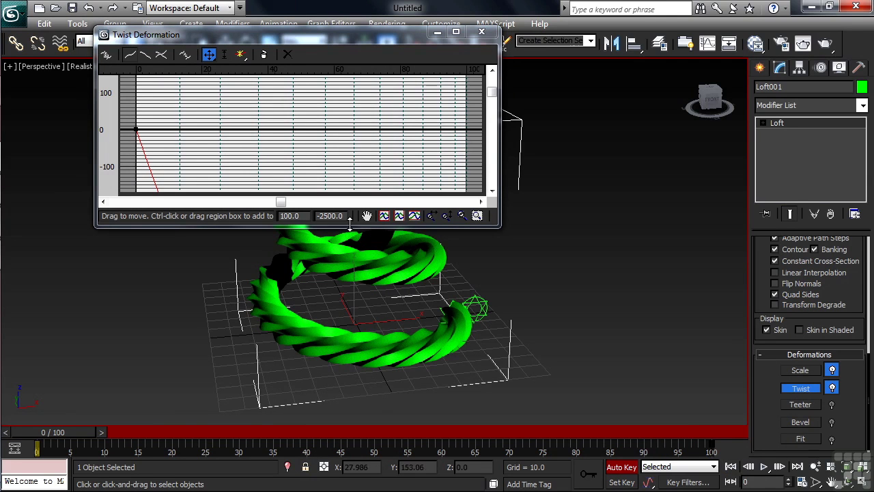
left_click_drag(345, 216, 311, 218)
type("0")
key("Return")
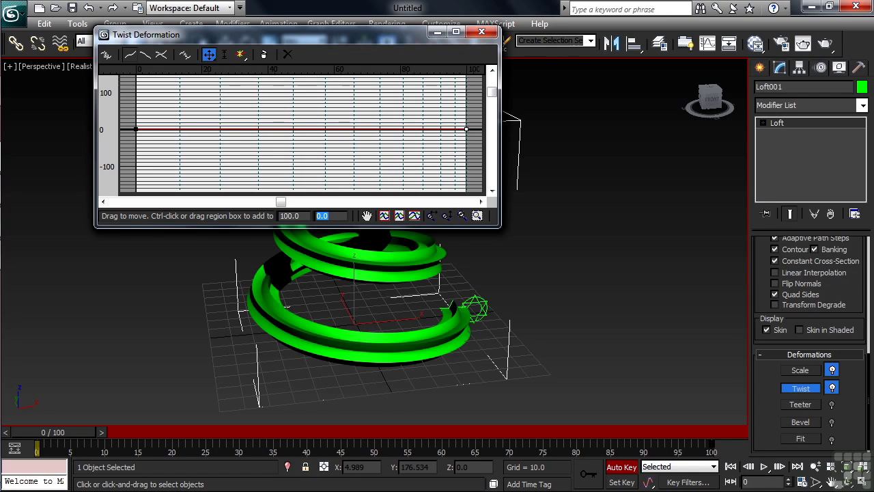
Key the Twist end value to 500 at frame 100, then play the animation from the start.
left_click(798, 467)
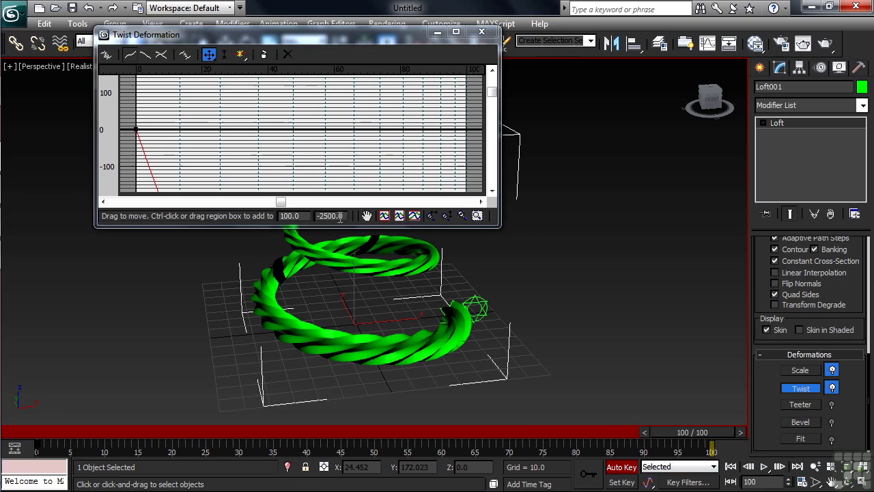
left_click_drag(344, 215, 315, 216)
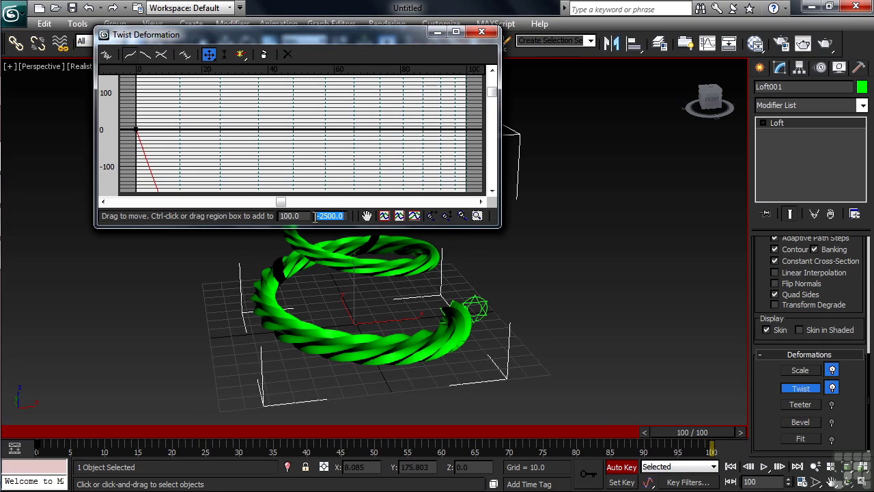
type("500")
key("Return")
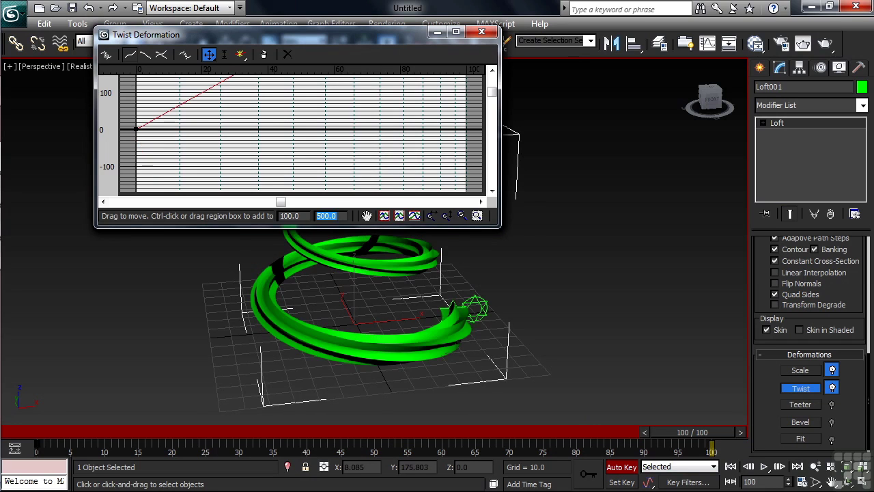
left_click(479, 33)
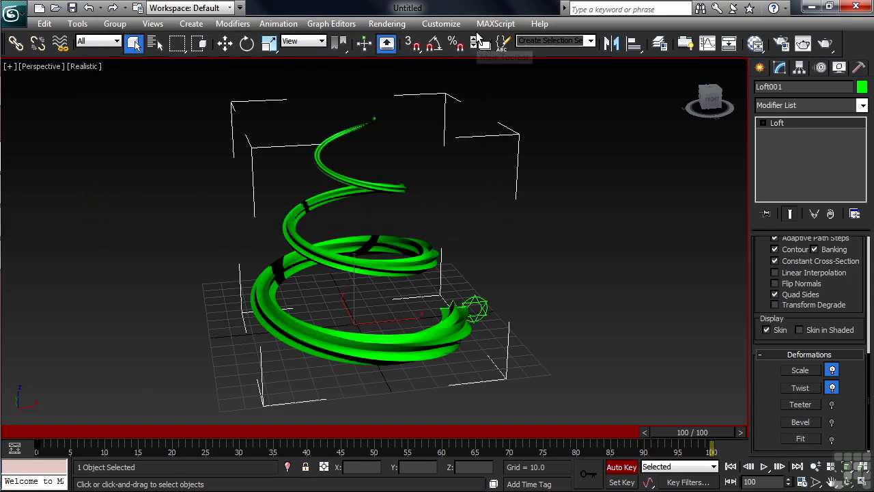
left_click(729, 466)
left_click(763, 466)
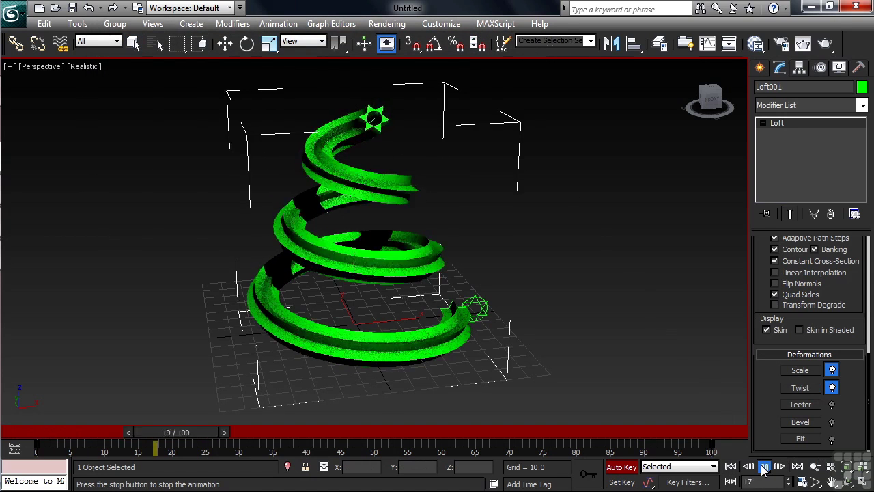